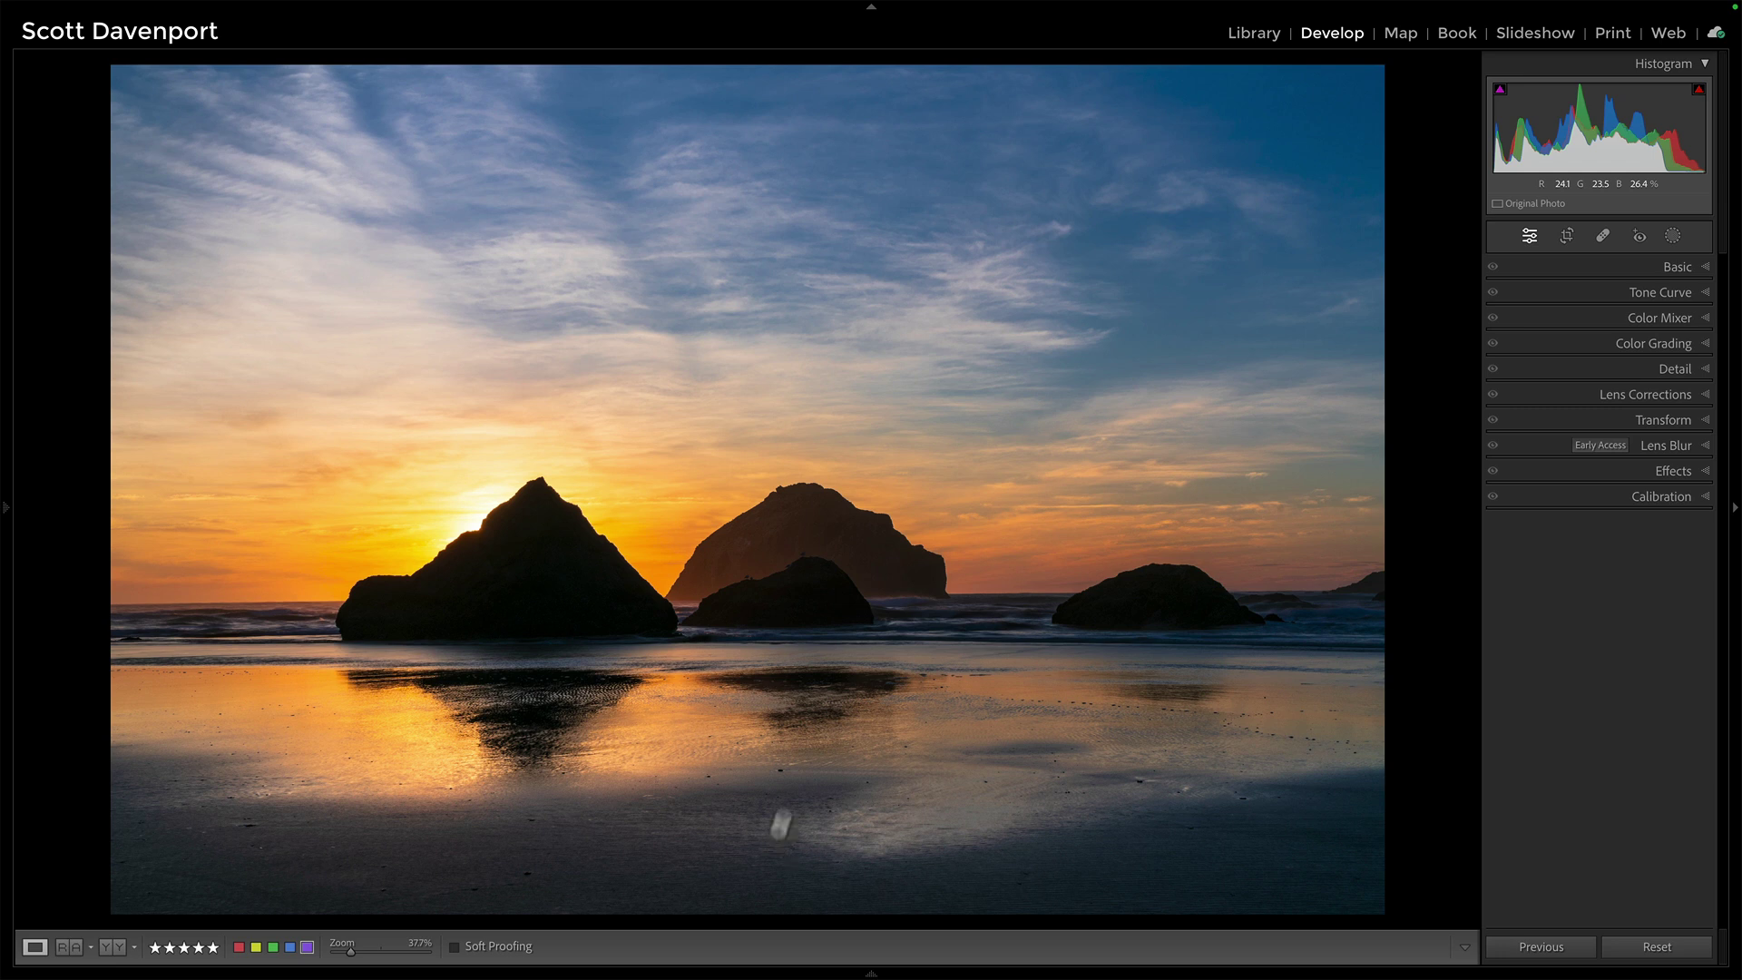
# Remove the blemish on the right rock, then add an inverted radial gradient mask over the lower beach.
pyautogui.moveTo(877, 497); pyautogui.dragTo(878, 542)
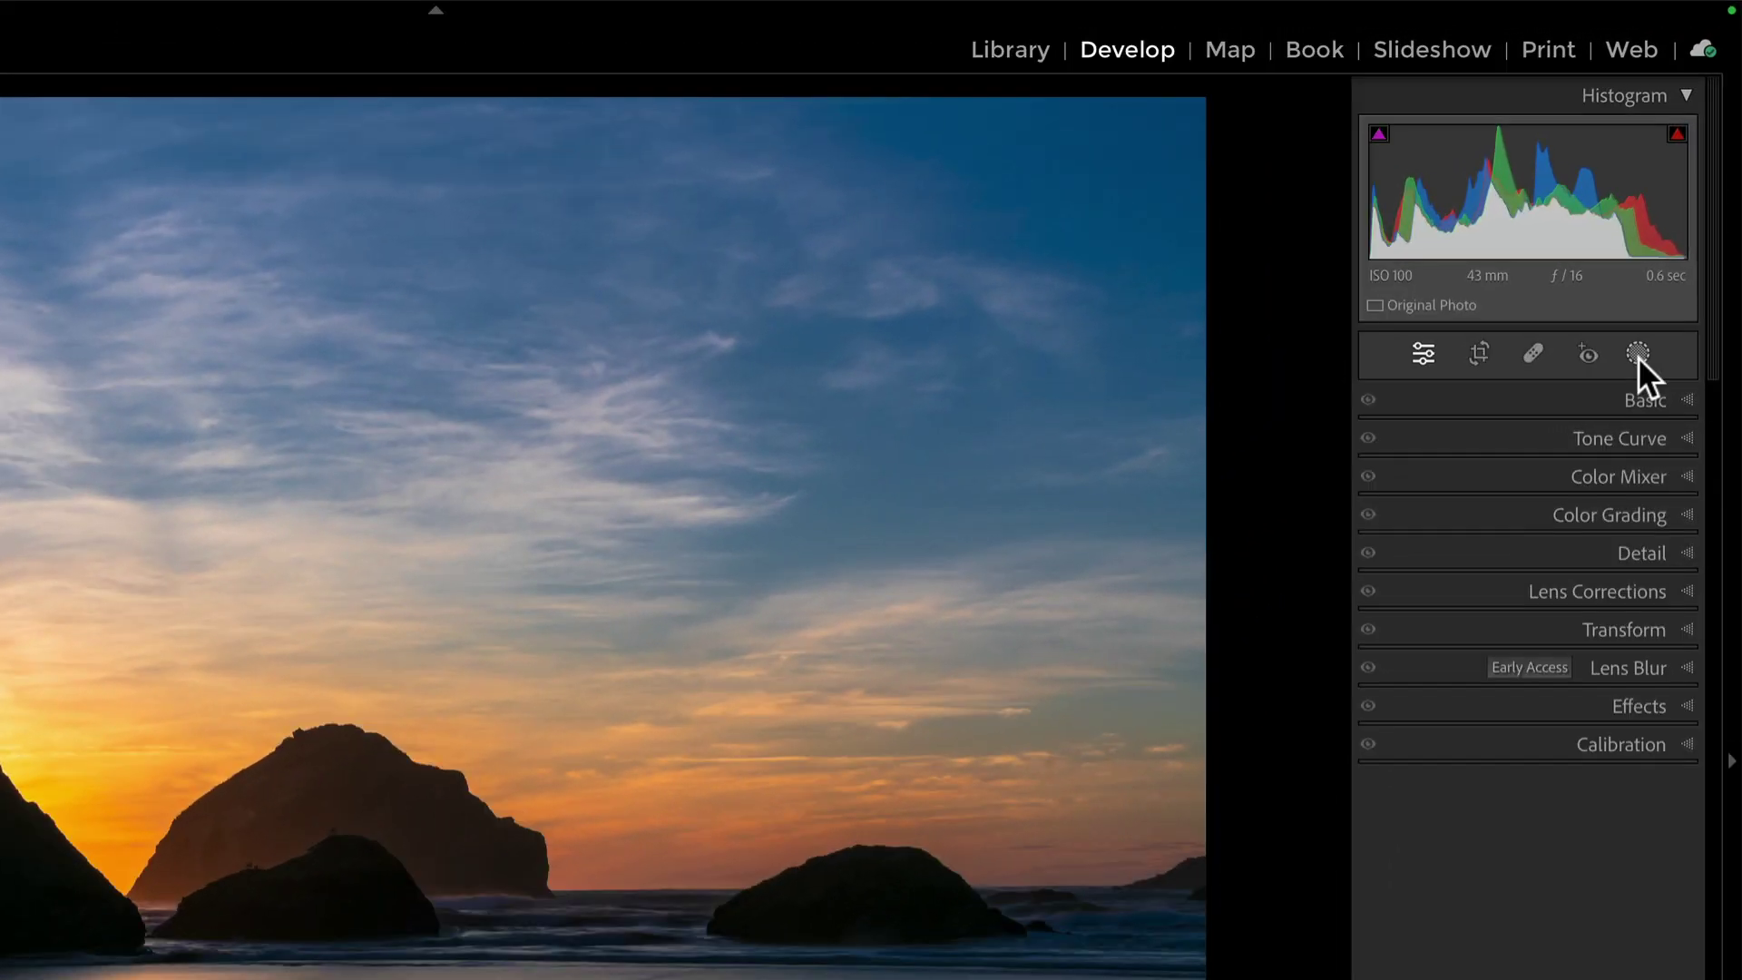
pyautogui.click(1672, 235)
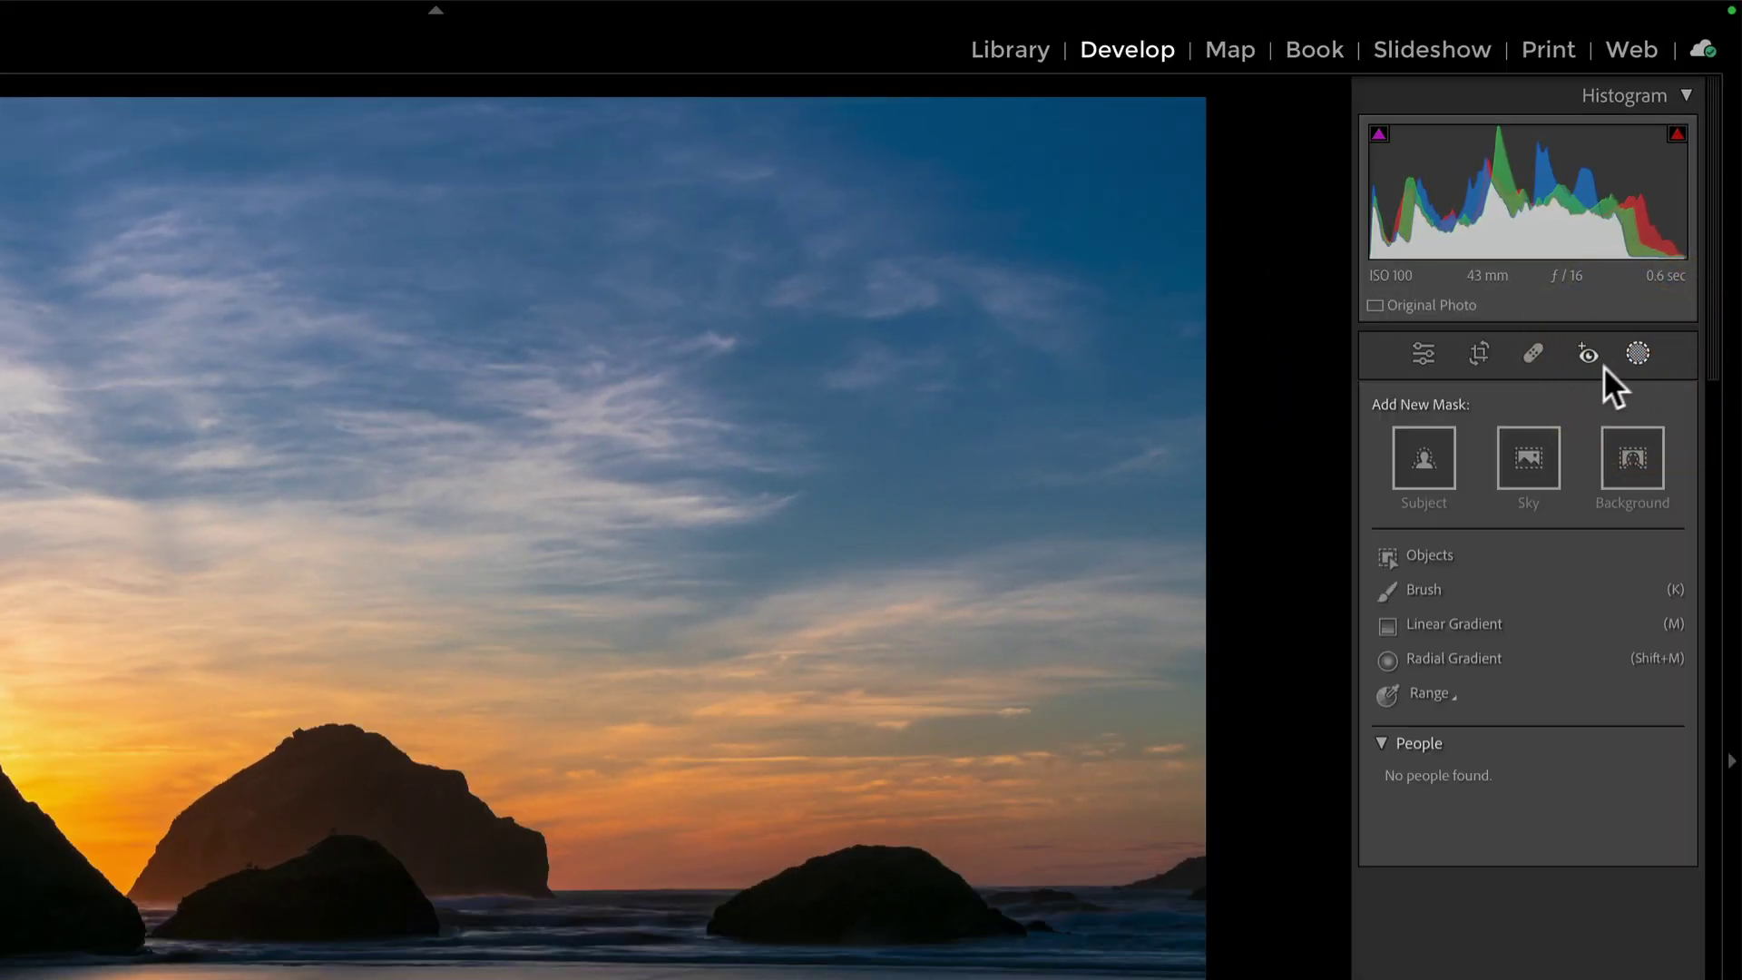
pyautogui.click(1429, 661)
pyautogui.moveTo(0, 921); pyautogui.dragTo(928, 979)
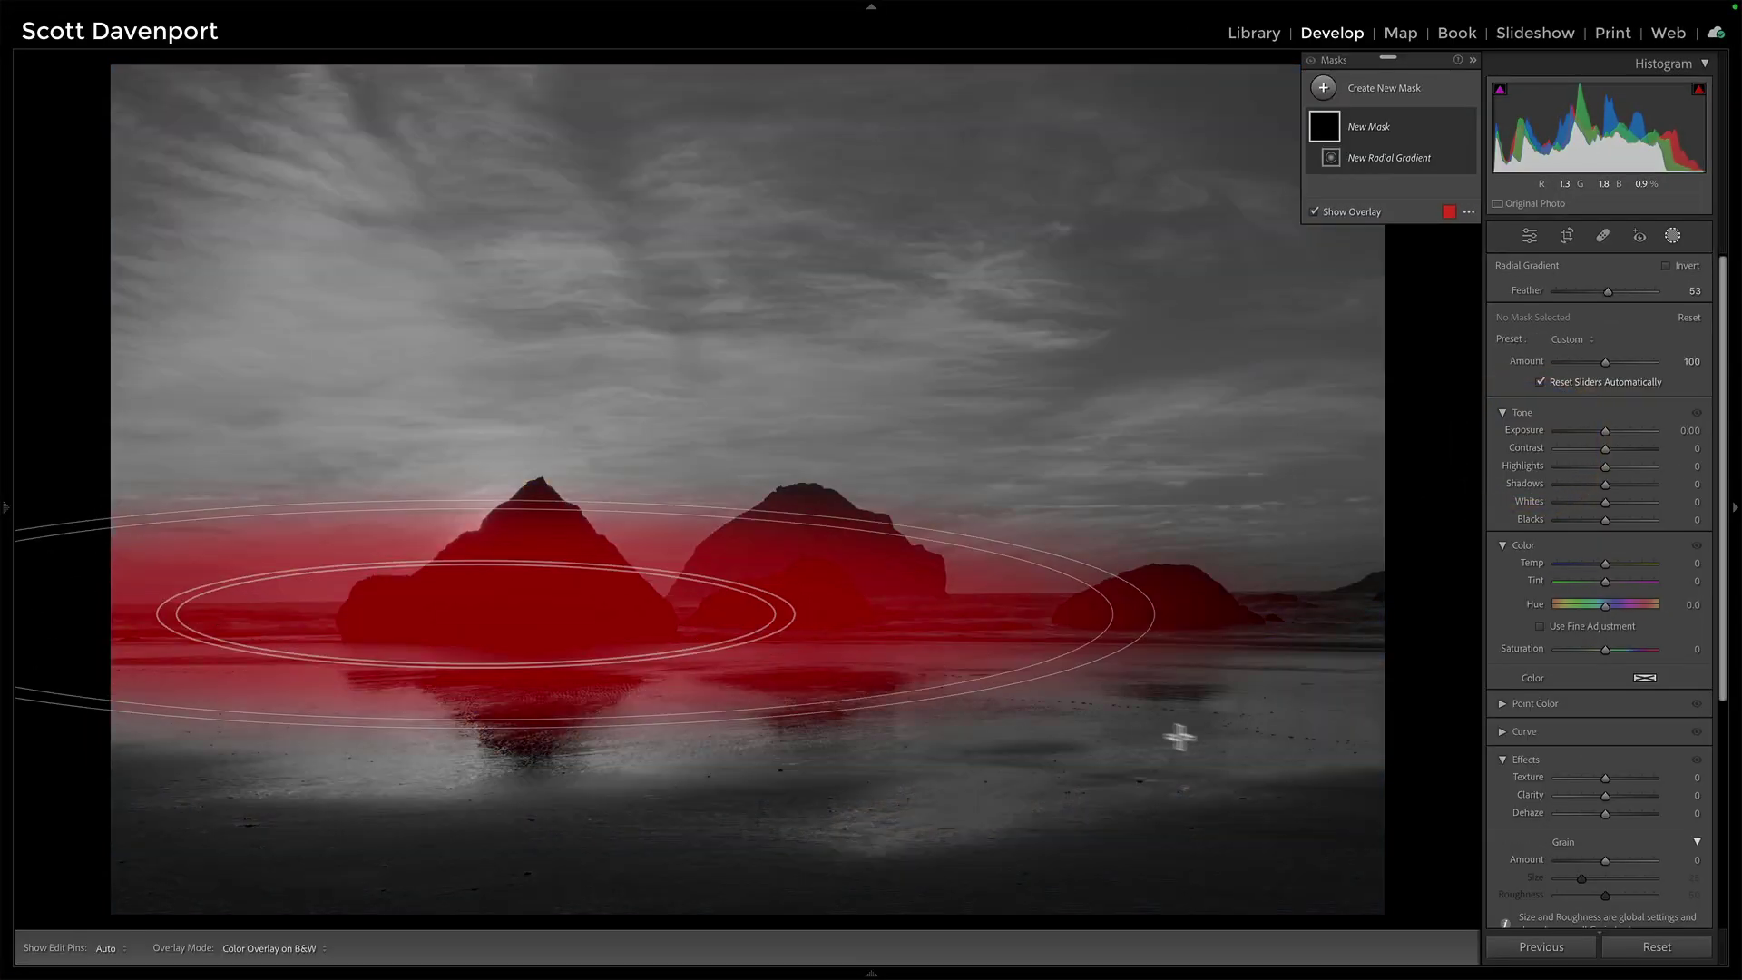
pyautogui.moveTo(1198, 745); pyautogui.dragTo(1275, 786)
pyautogui.moveTo(475, 615); pyautogui.dragTo(742, 697)
pyautogui.click(1666, 265)
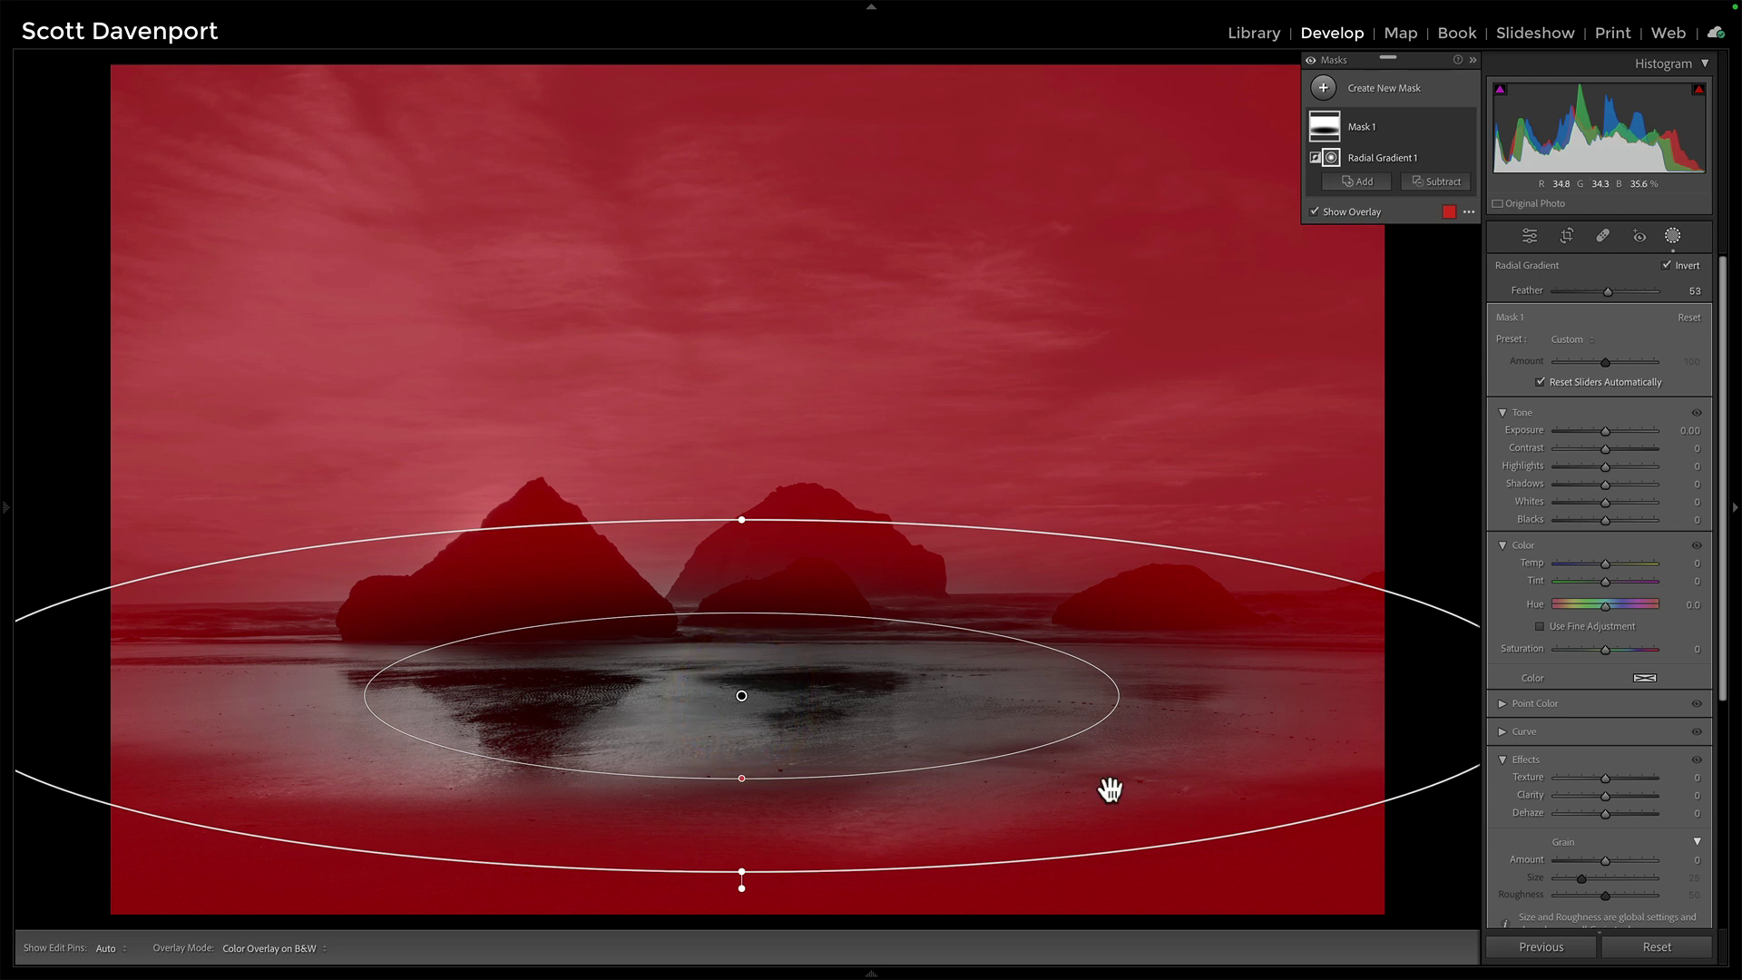
# Stretch the radial gradient wider and taller than the photo, lower it, and set feather to 46.
pyautogui.press('super')
pyautogui.press('super+minus')
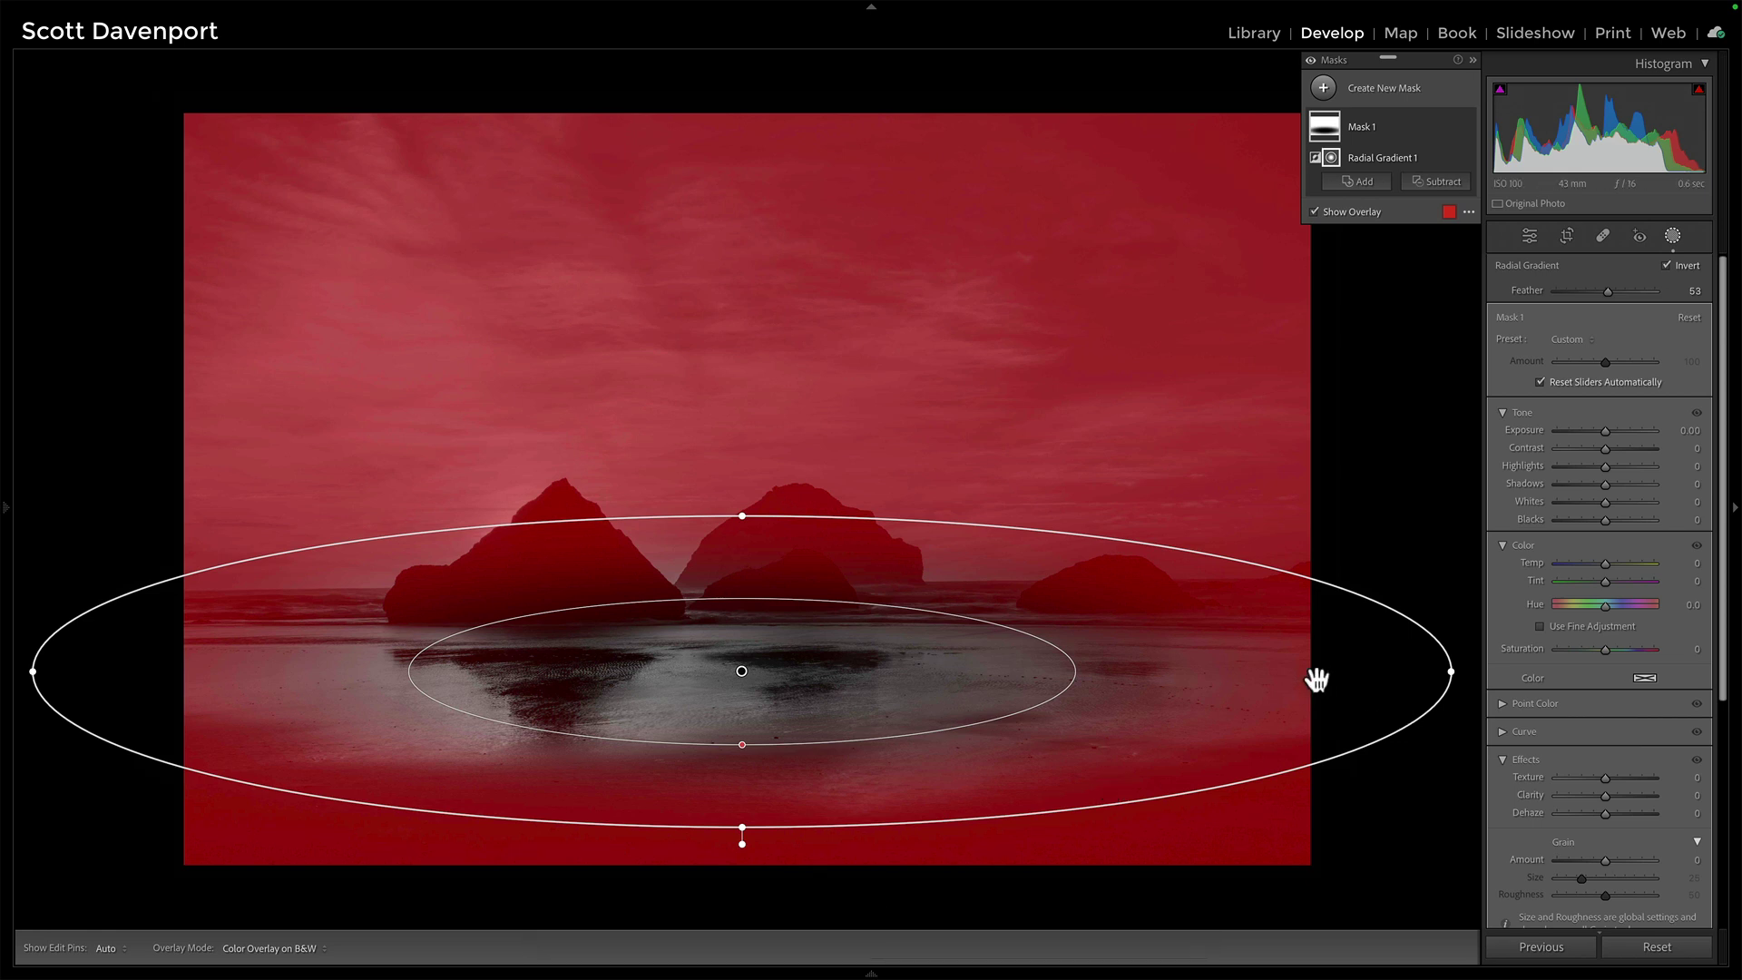
pyautogui.press('super+minus')
pyautogui.moveTo(1275, 626); pyautogui.dragTo(1419, 626)
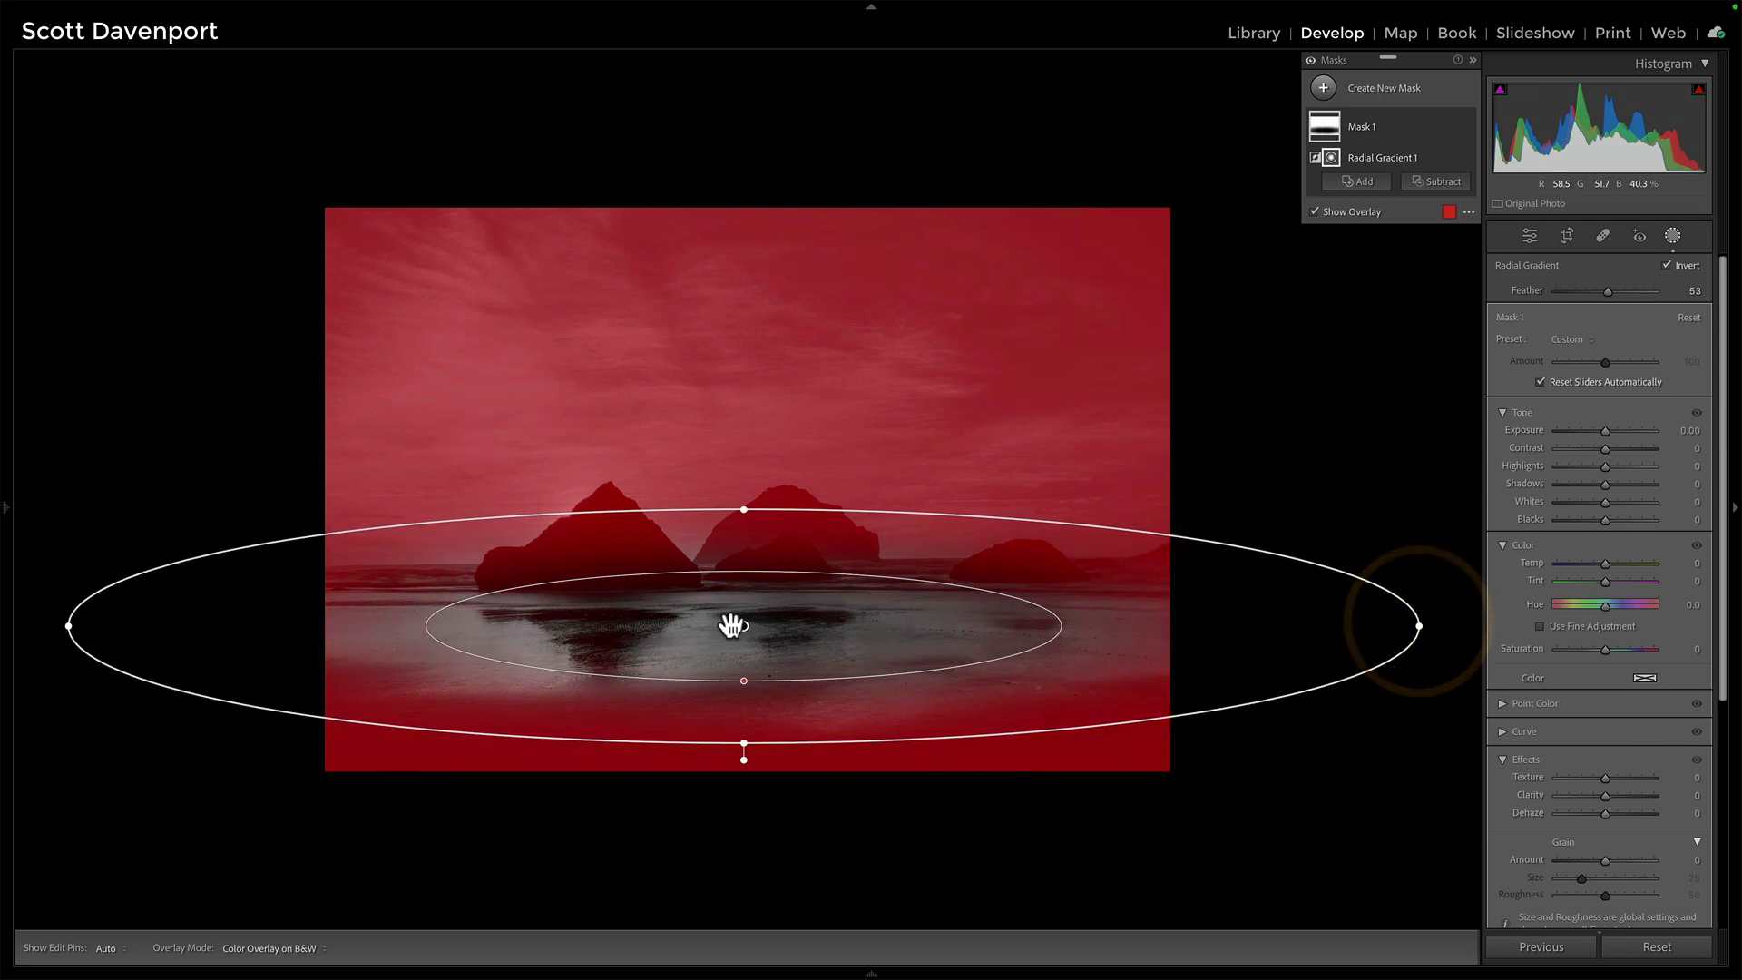
pyautogui.moveTo(744, 681); pyautogui.dragTo(743, 690)
pyautogui.moveTo(743, 626); pyautogui.dragTo(743, 651)
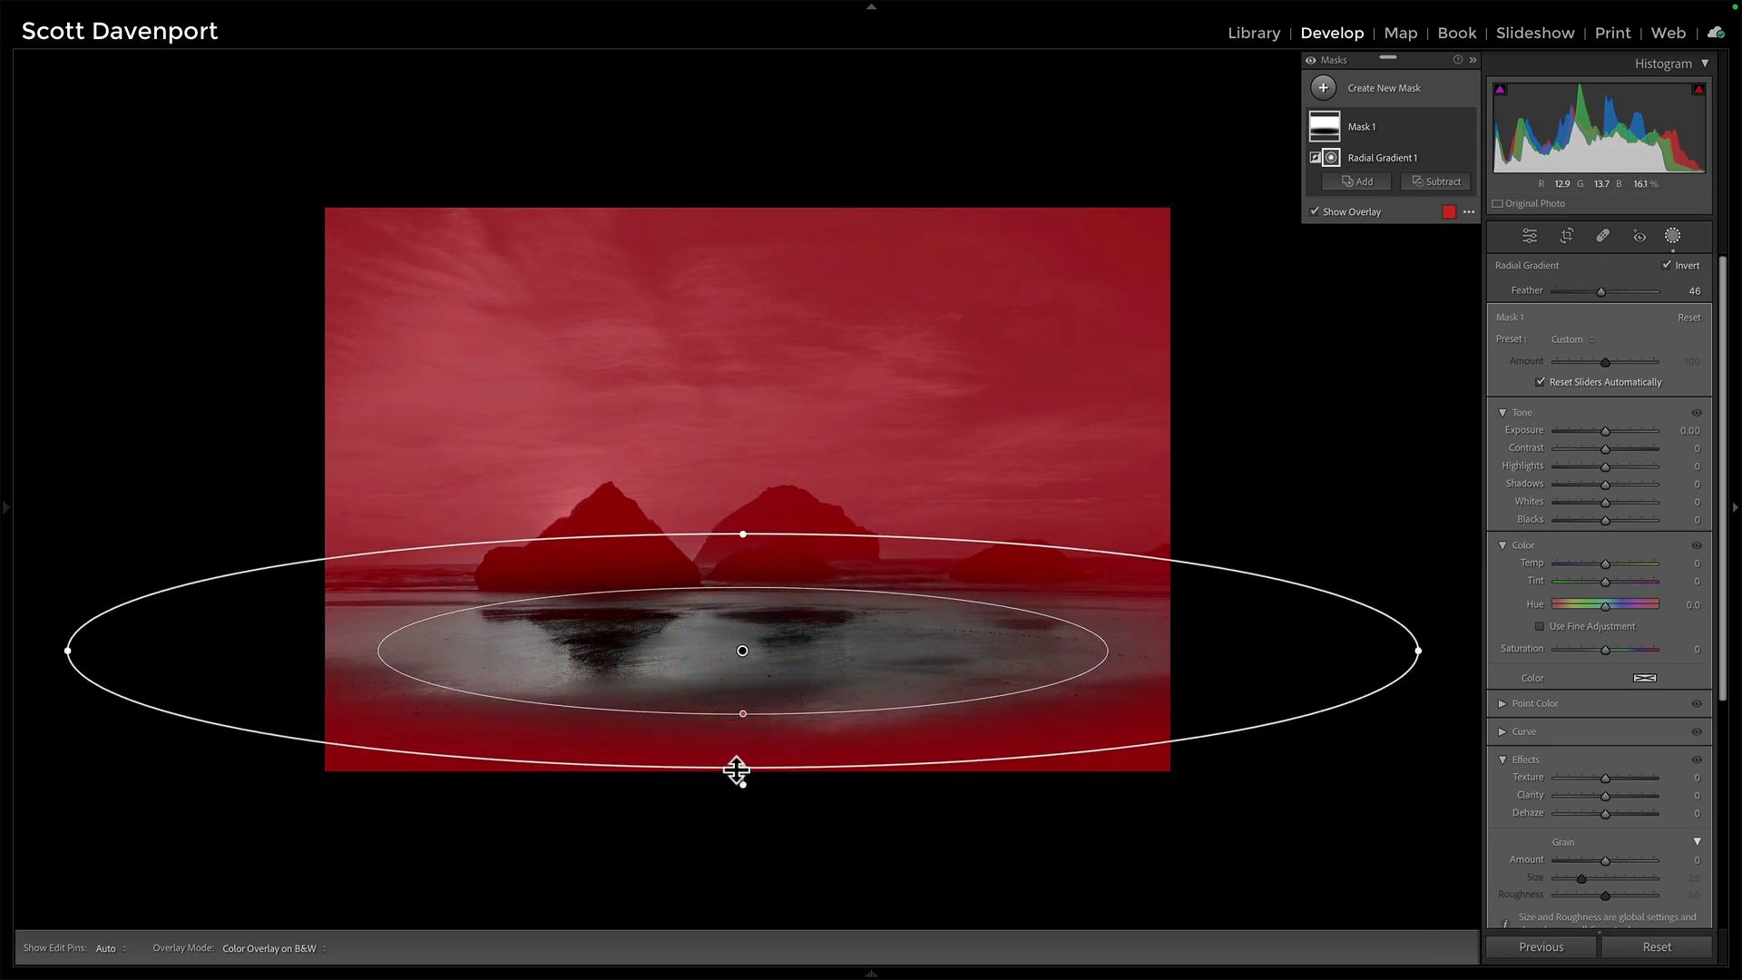
pyautogui.moveTo(743, 772); pyautogui.dragTo(743, 815)
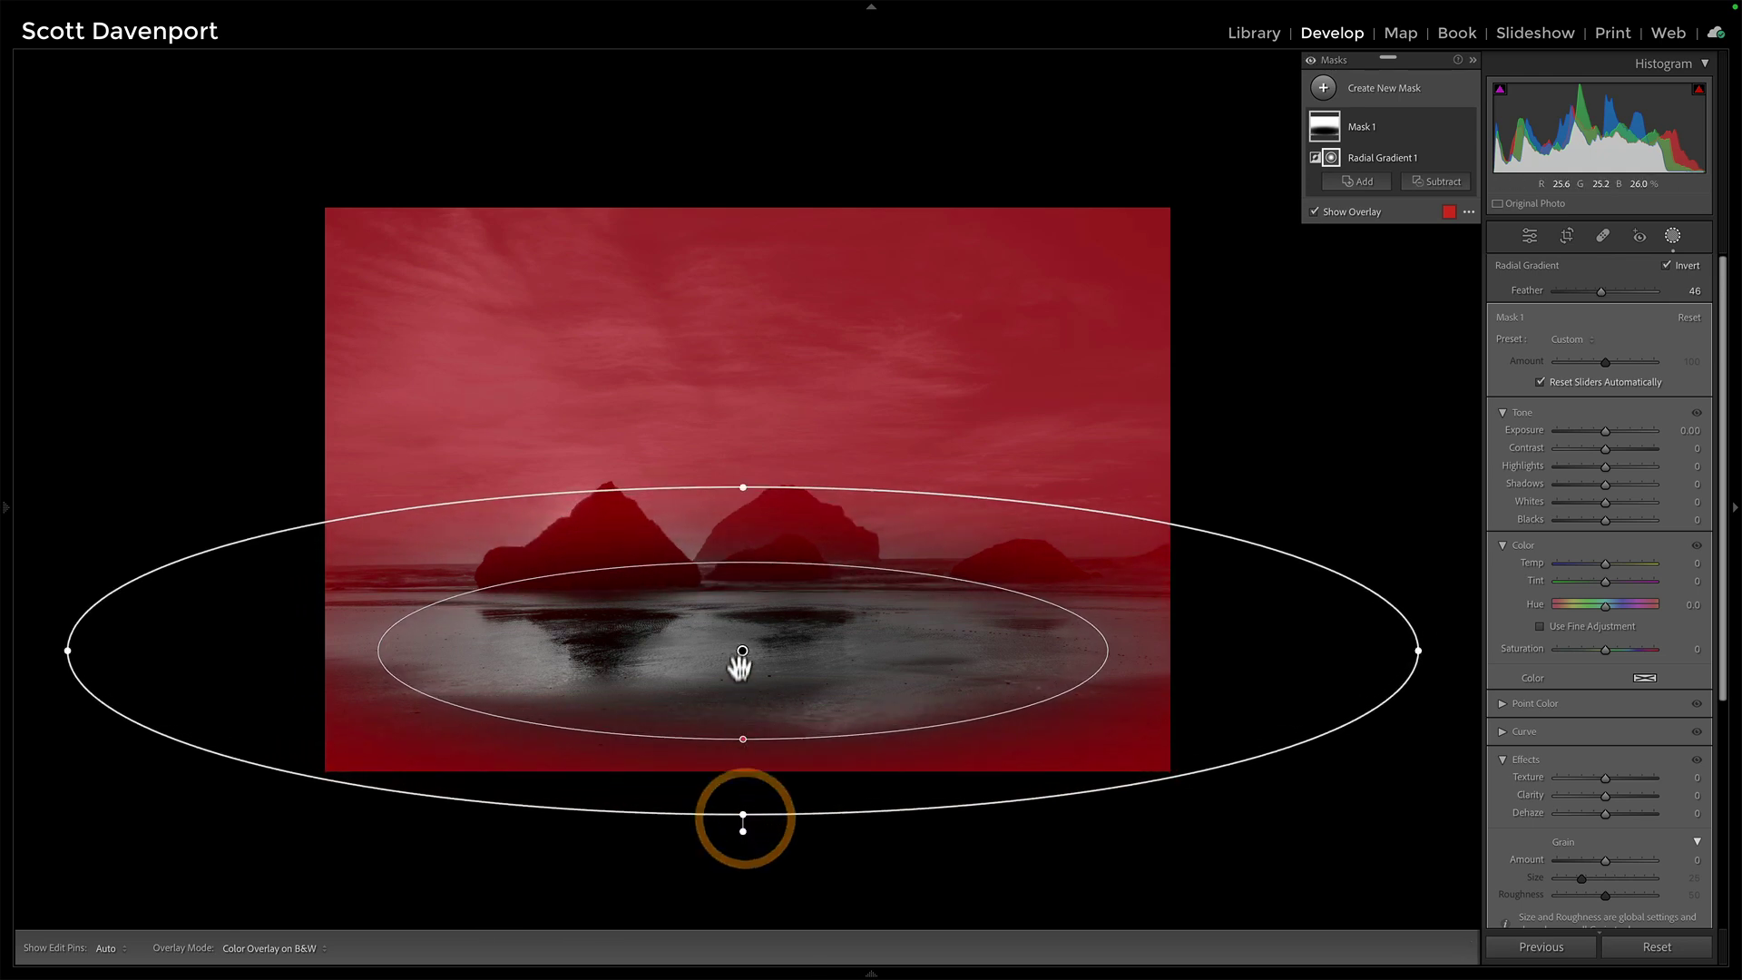
pyautogui.moveTo(1420, 646); pyautogui.dragTo(1484, 646)
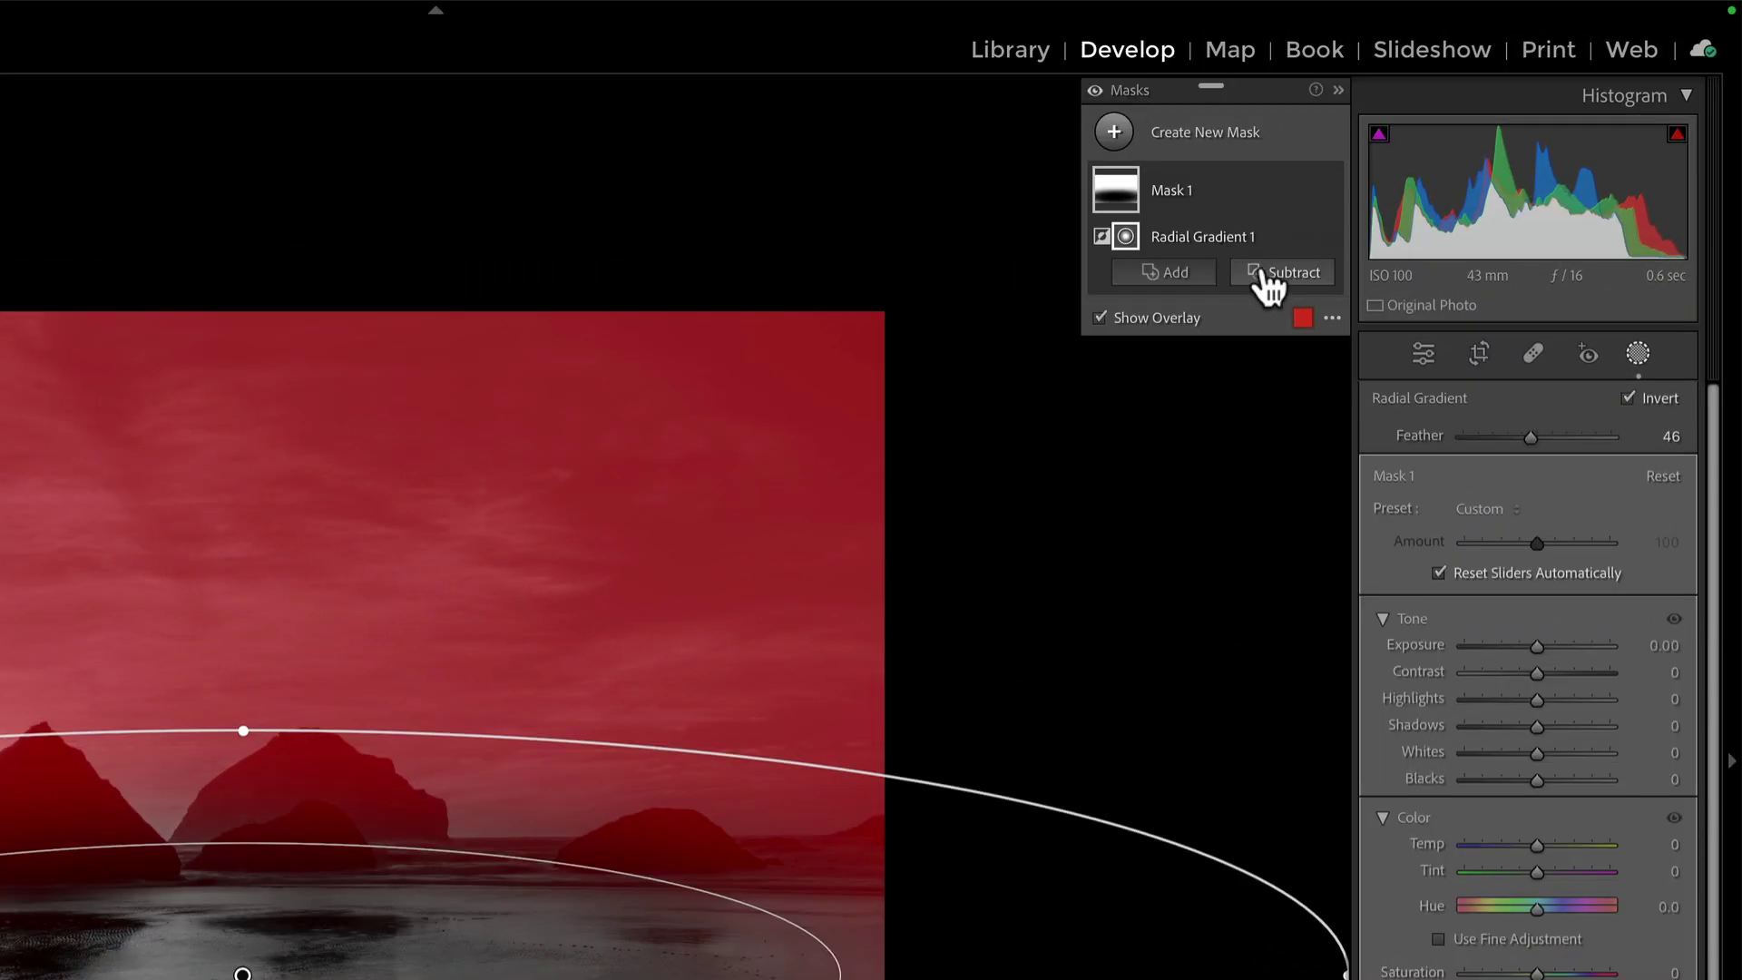
# Subtract a linear gradient over the upper photo from Mask 1 and set its exposure to -0.23.
pyautogui.click(1267, 287)
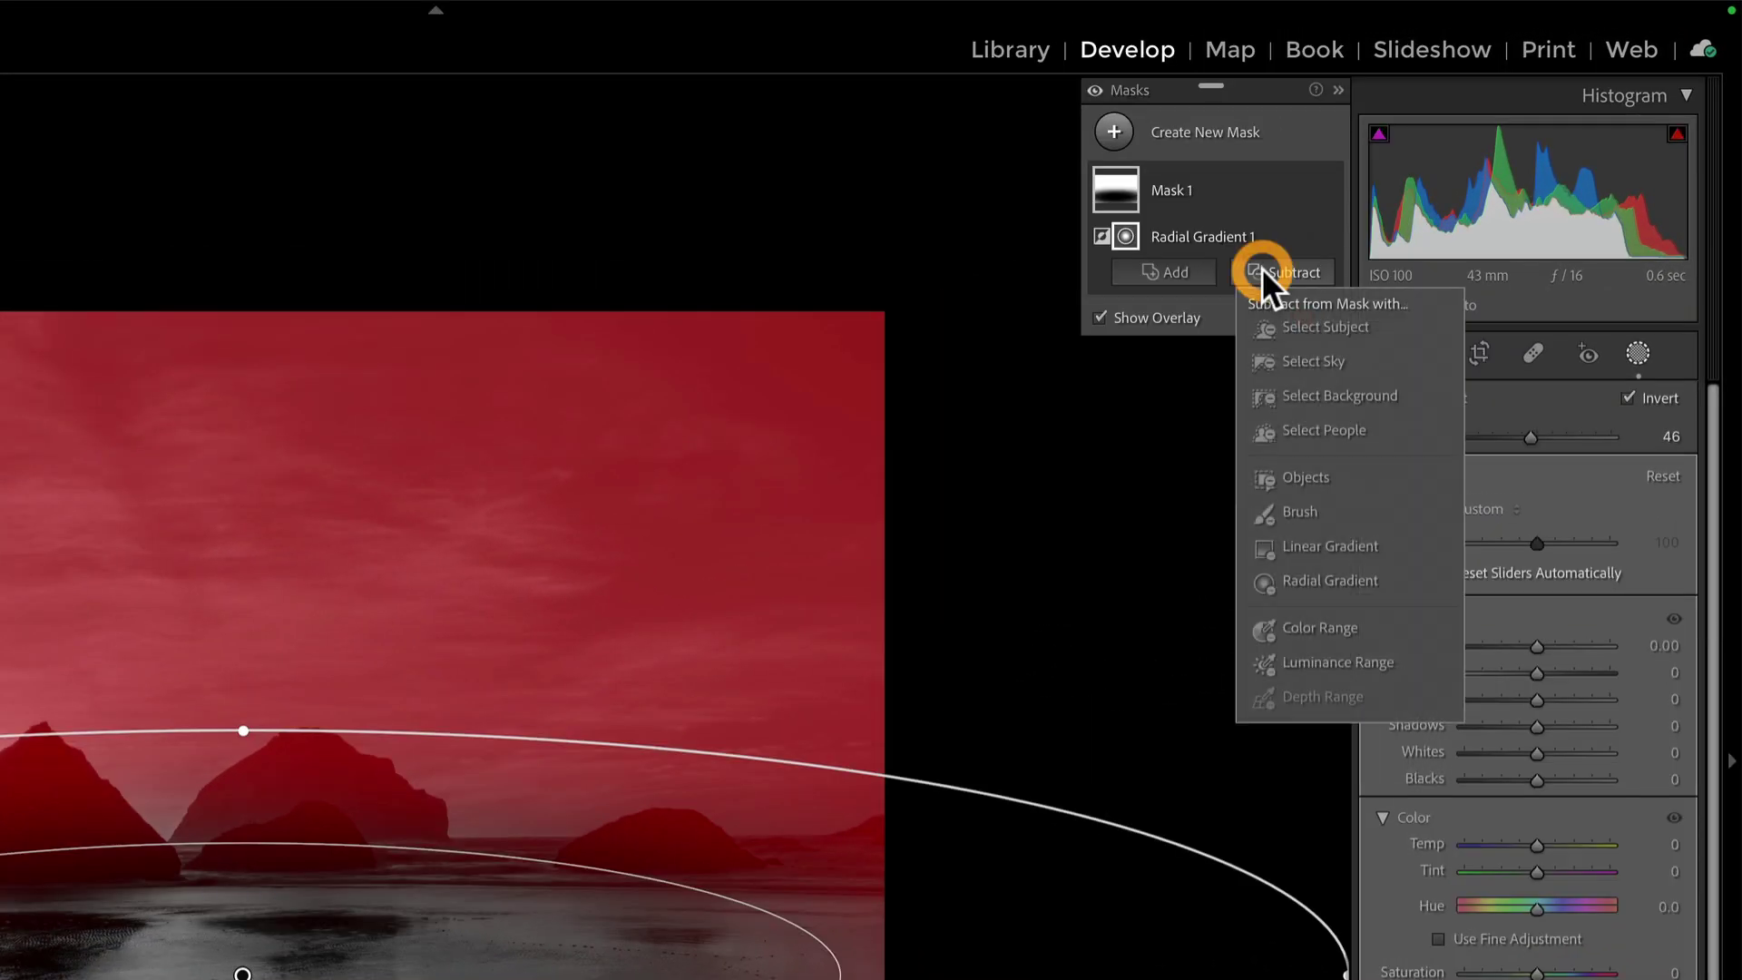
pyautogui.click(1294, 535)
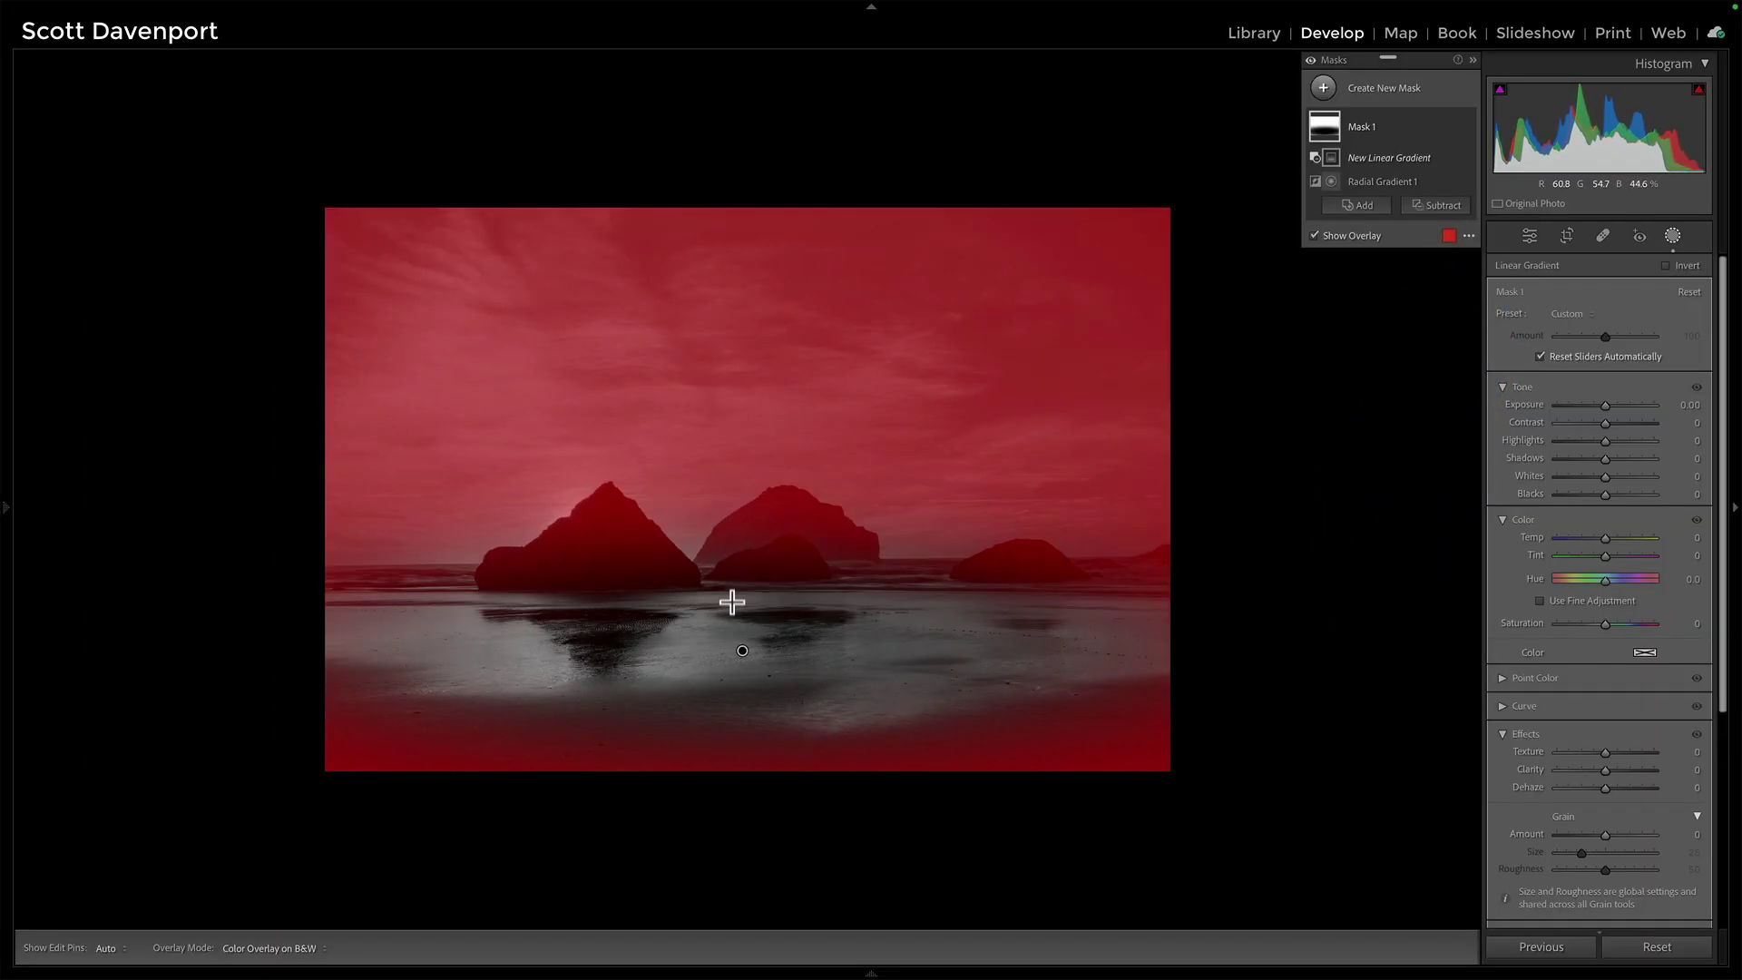
pyautogui.moveTo(732, 608); pyautogui.dragTo(732, 716)
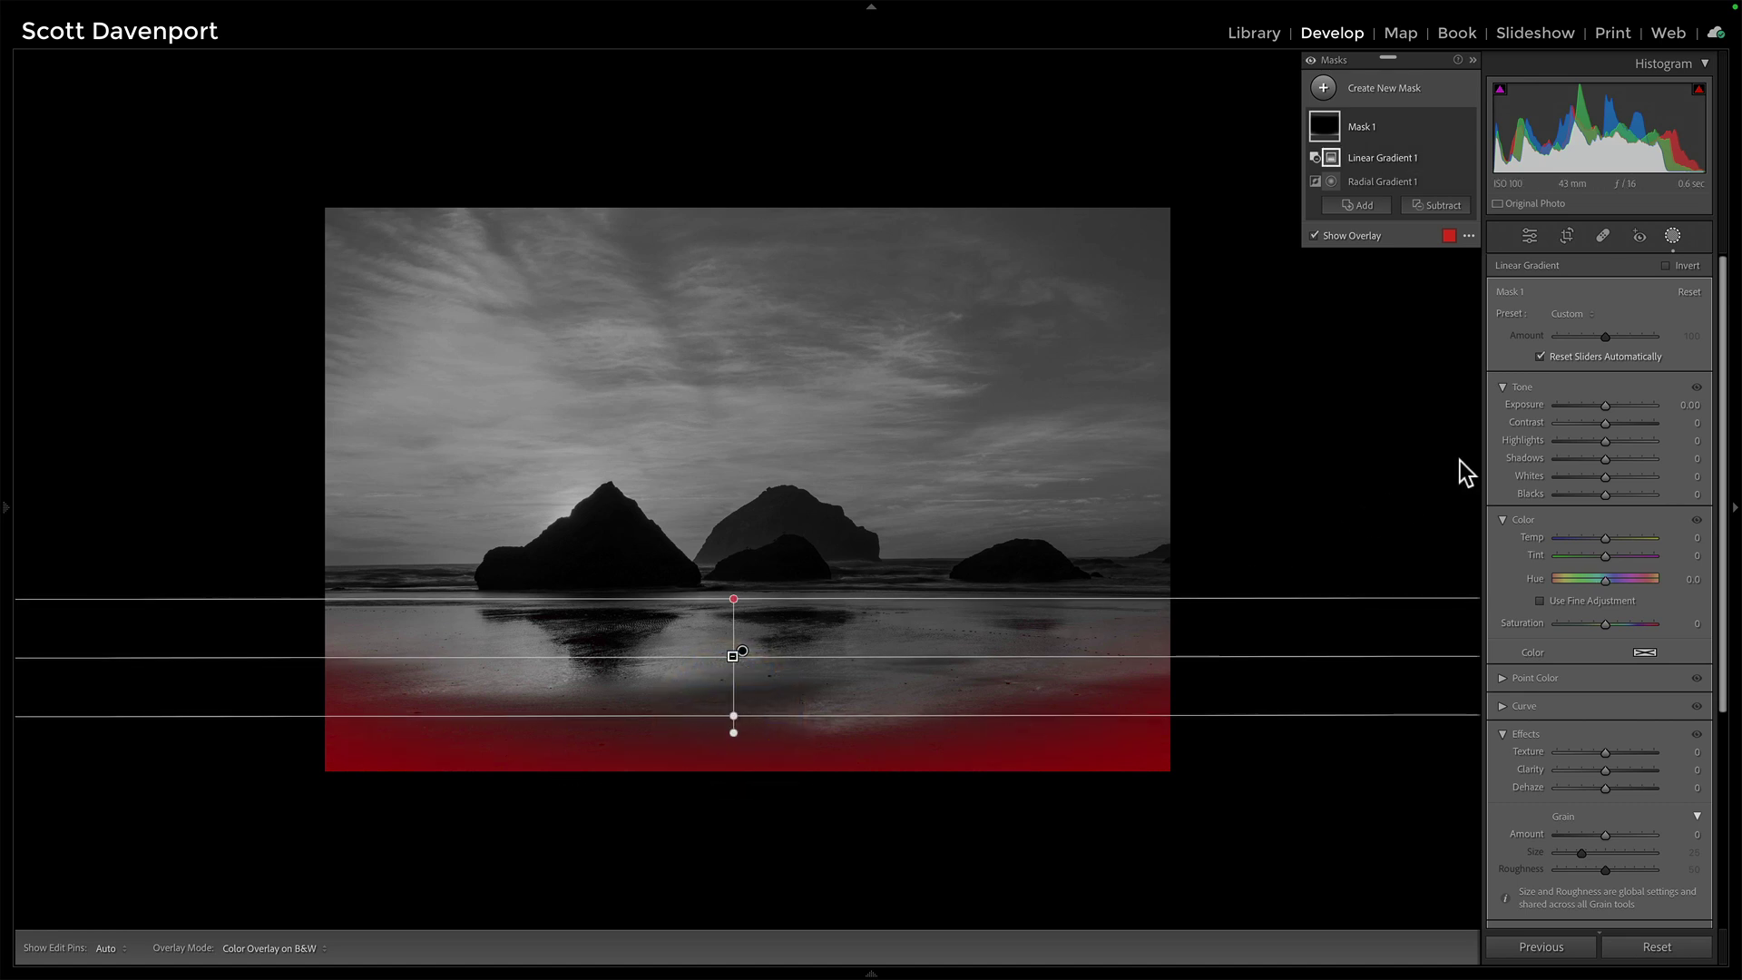
pyautogui.moveTo(1606, 405); pyautogui.dragTo(1571, 387)
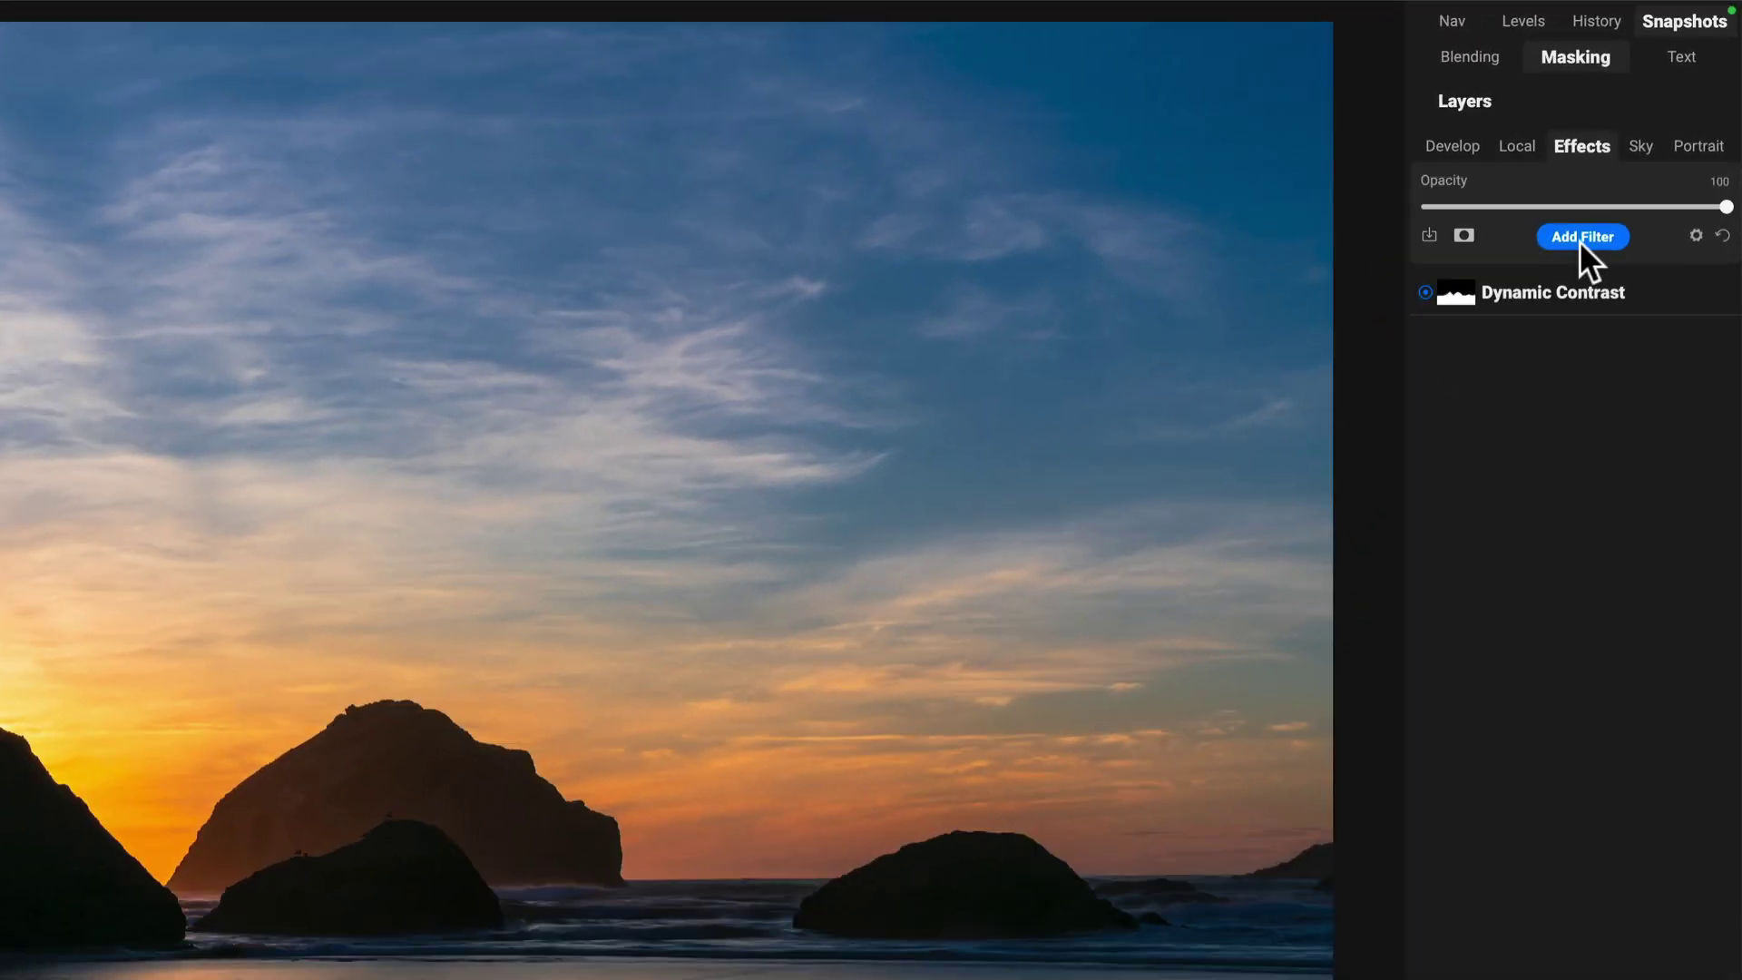
# Add a Strong-style Vignette filter with Feather set to 0.
pyautogui.click(1634, 161)
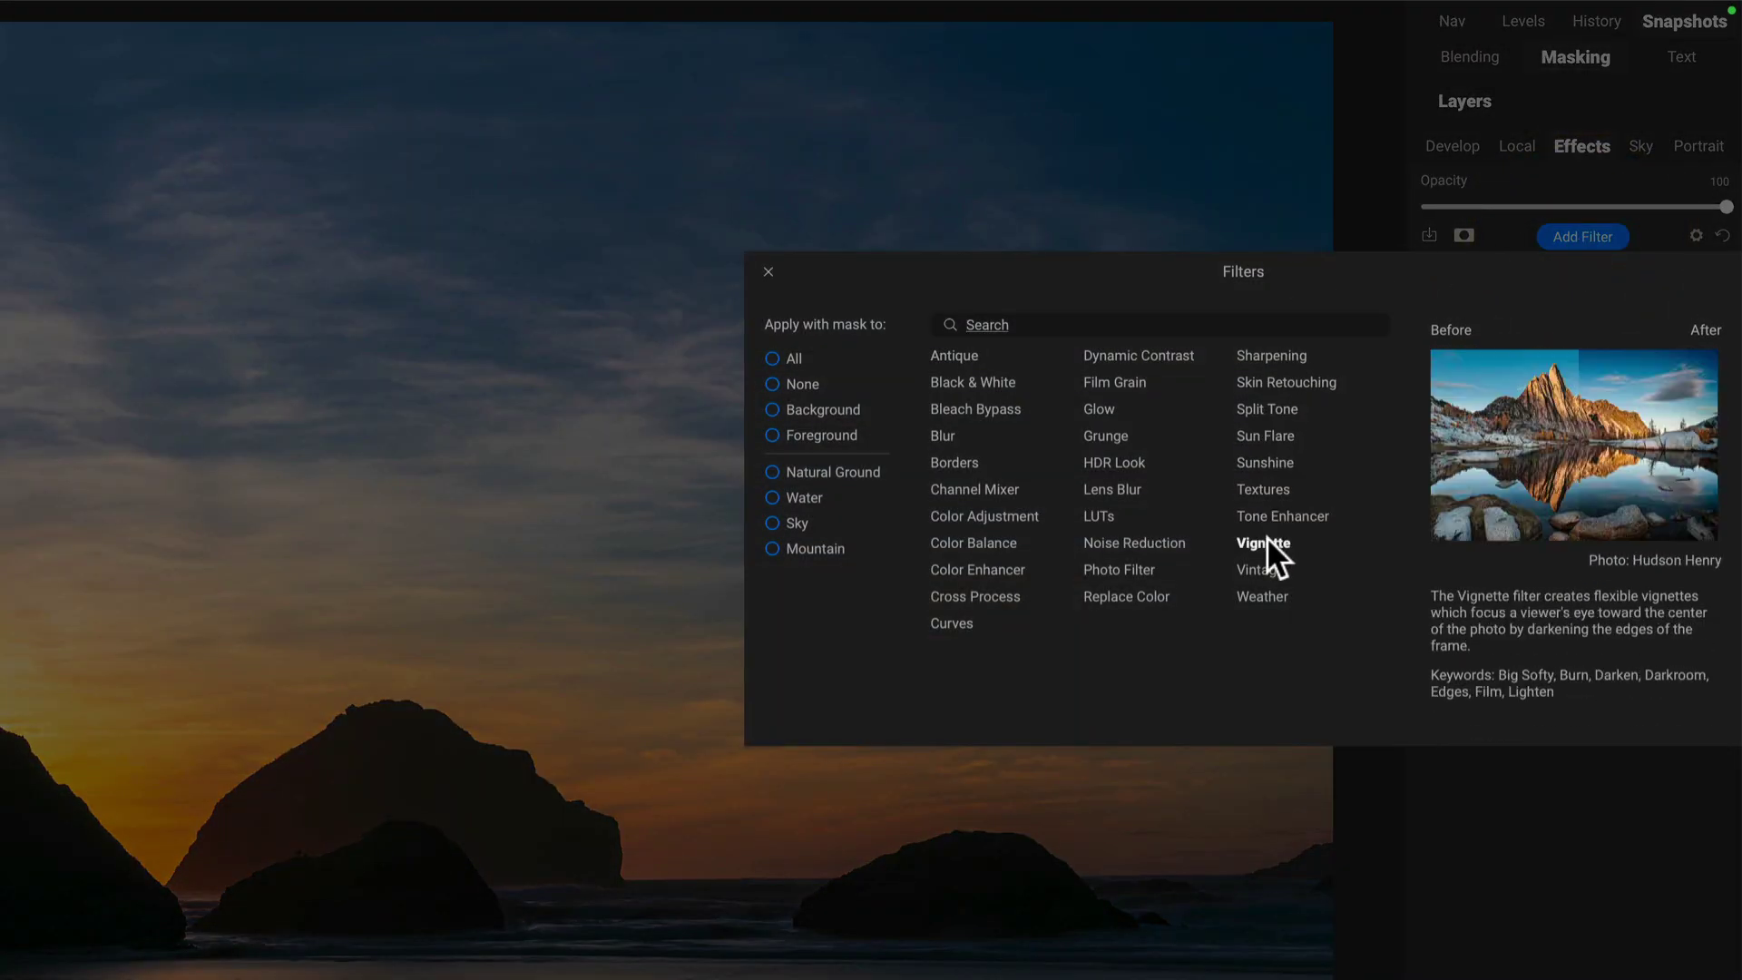
pyautogui.click(1268, 541)
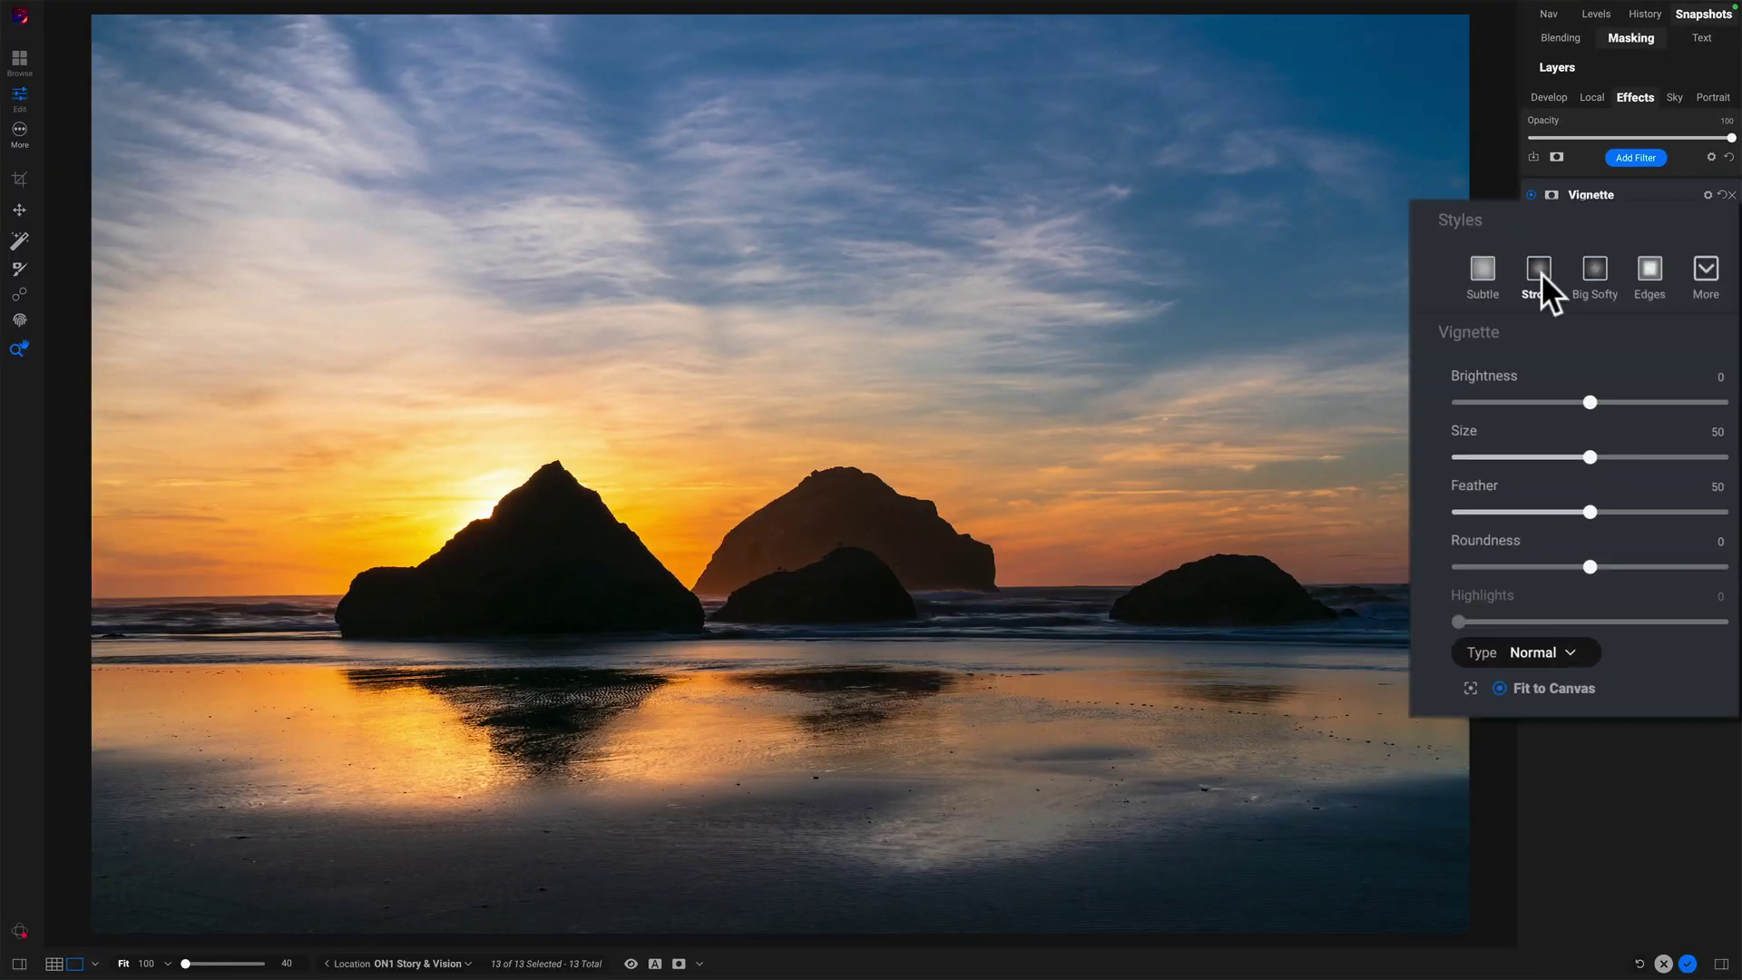
pyautogui.click(1606, 331)
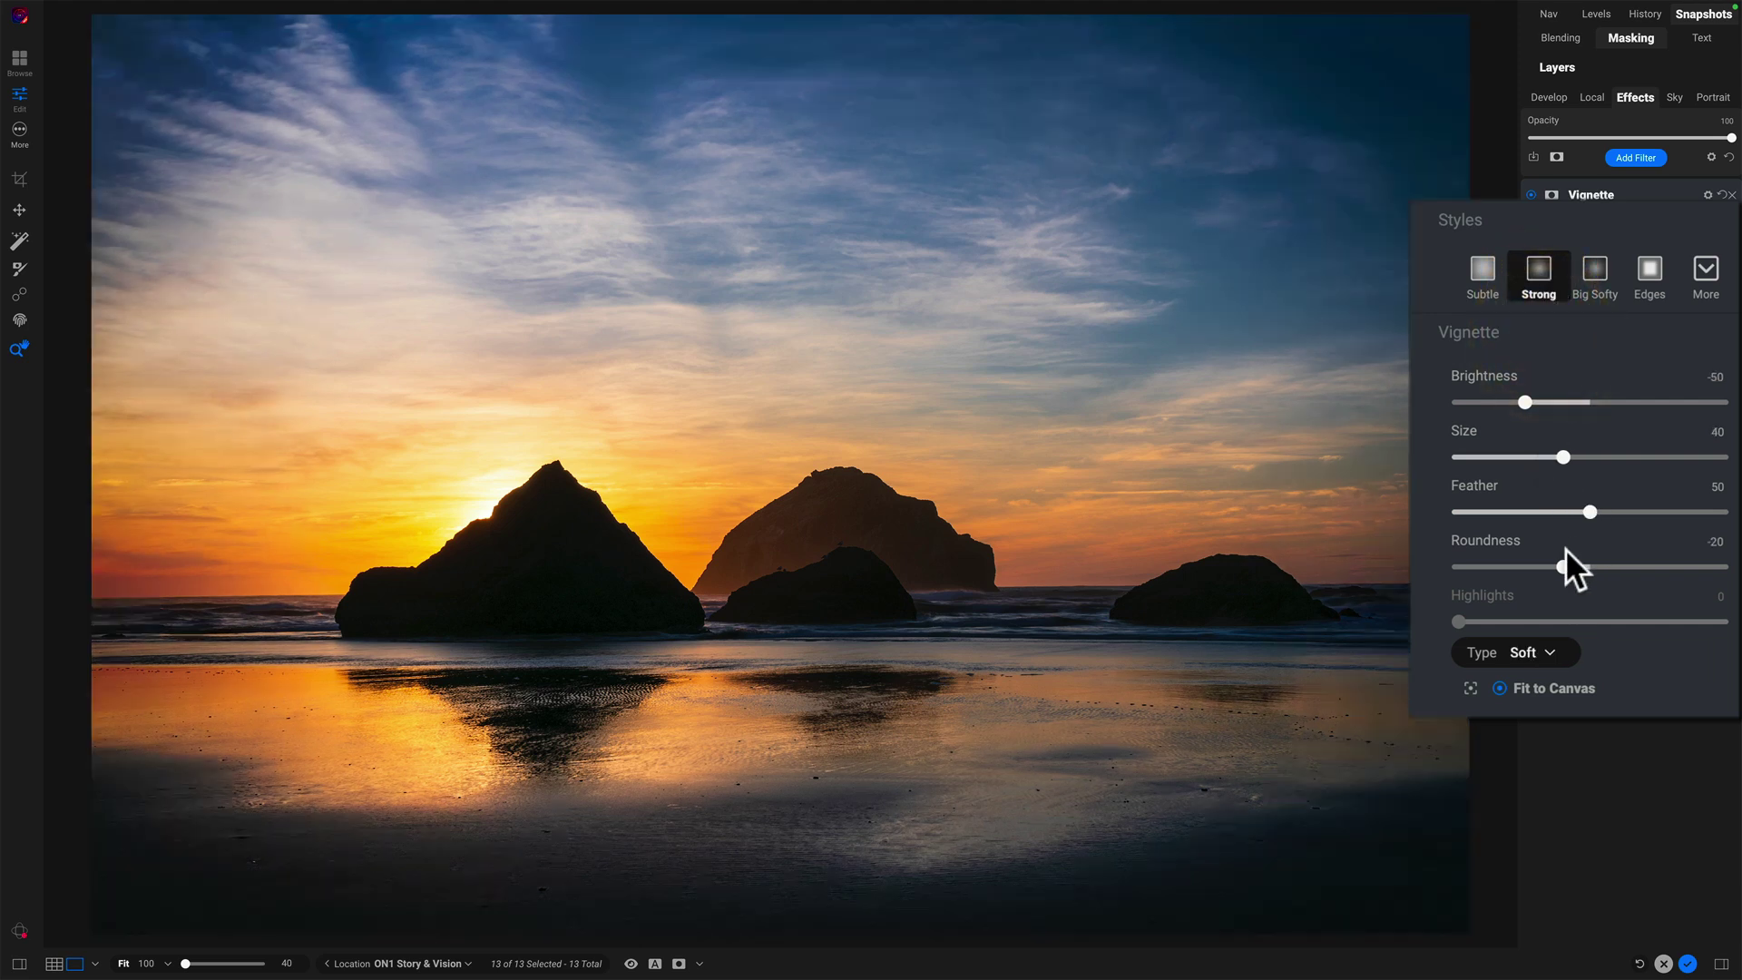
pyautogui.moveTo(1590, 513); pyautogui.dragTo(1436, 513)
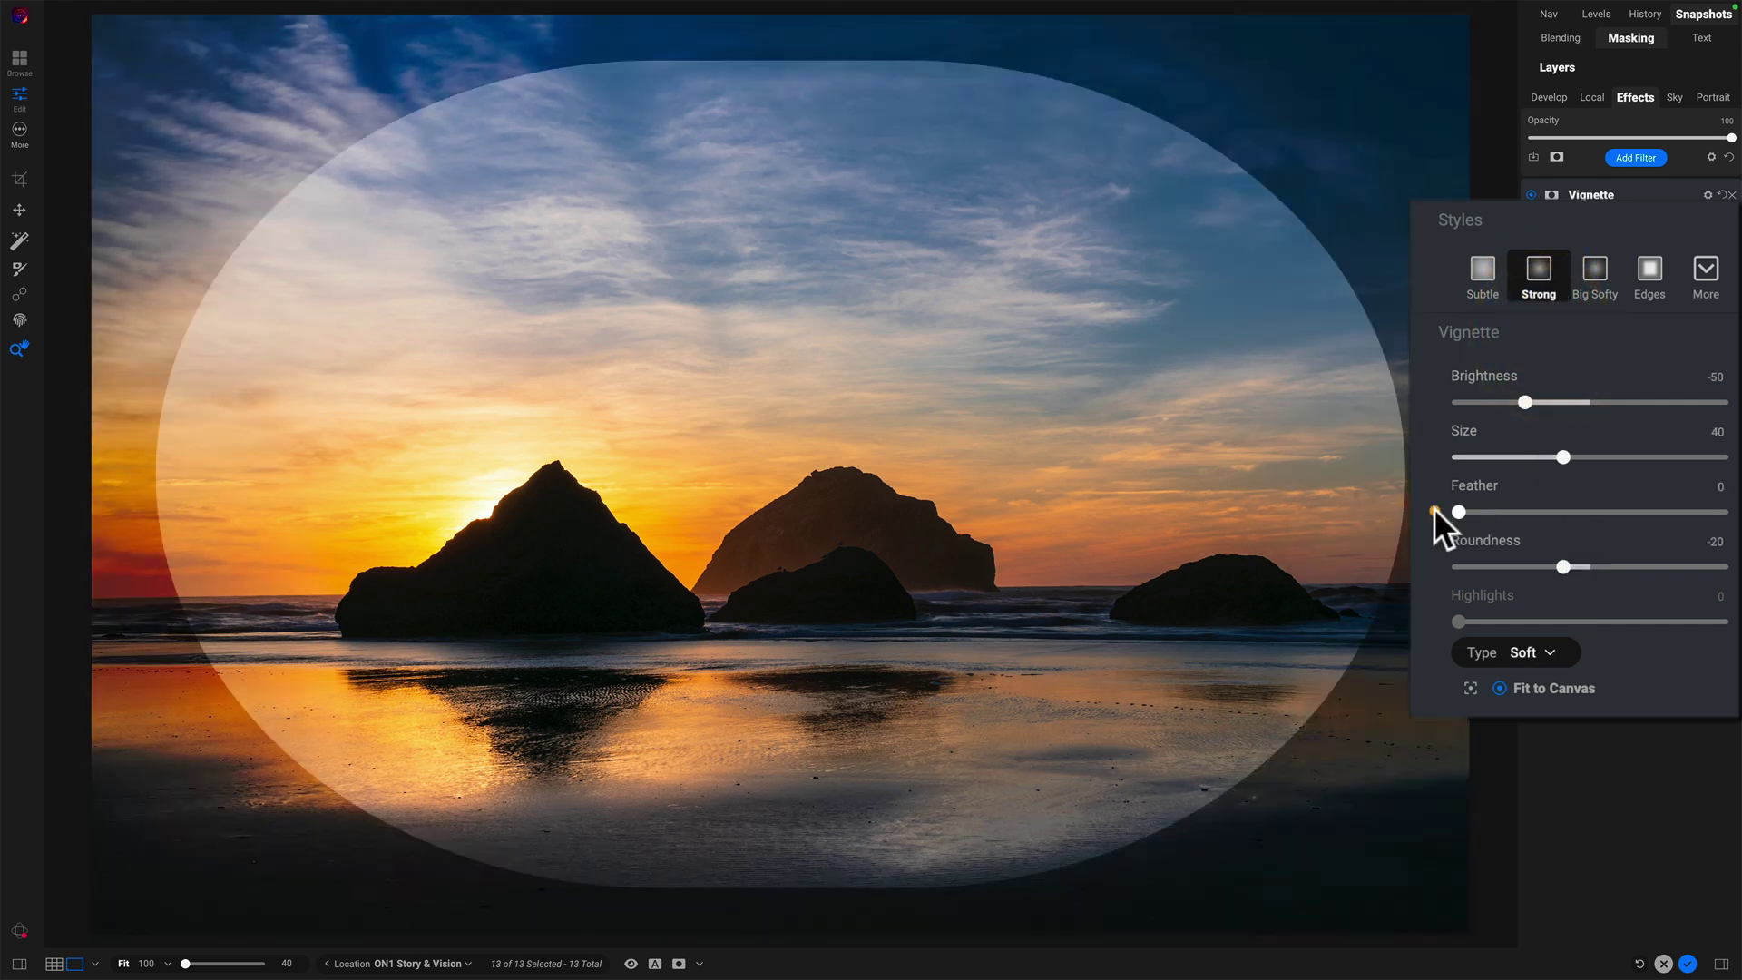
# Zoom out and try vignette sizes 63 then 53 with roundness 4.
pyautogui.click(1561, 453)
pyautogui.press('super+minus')
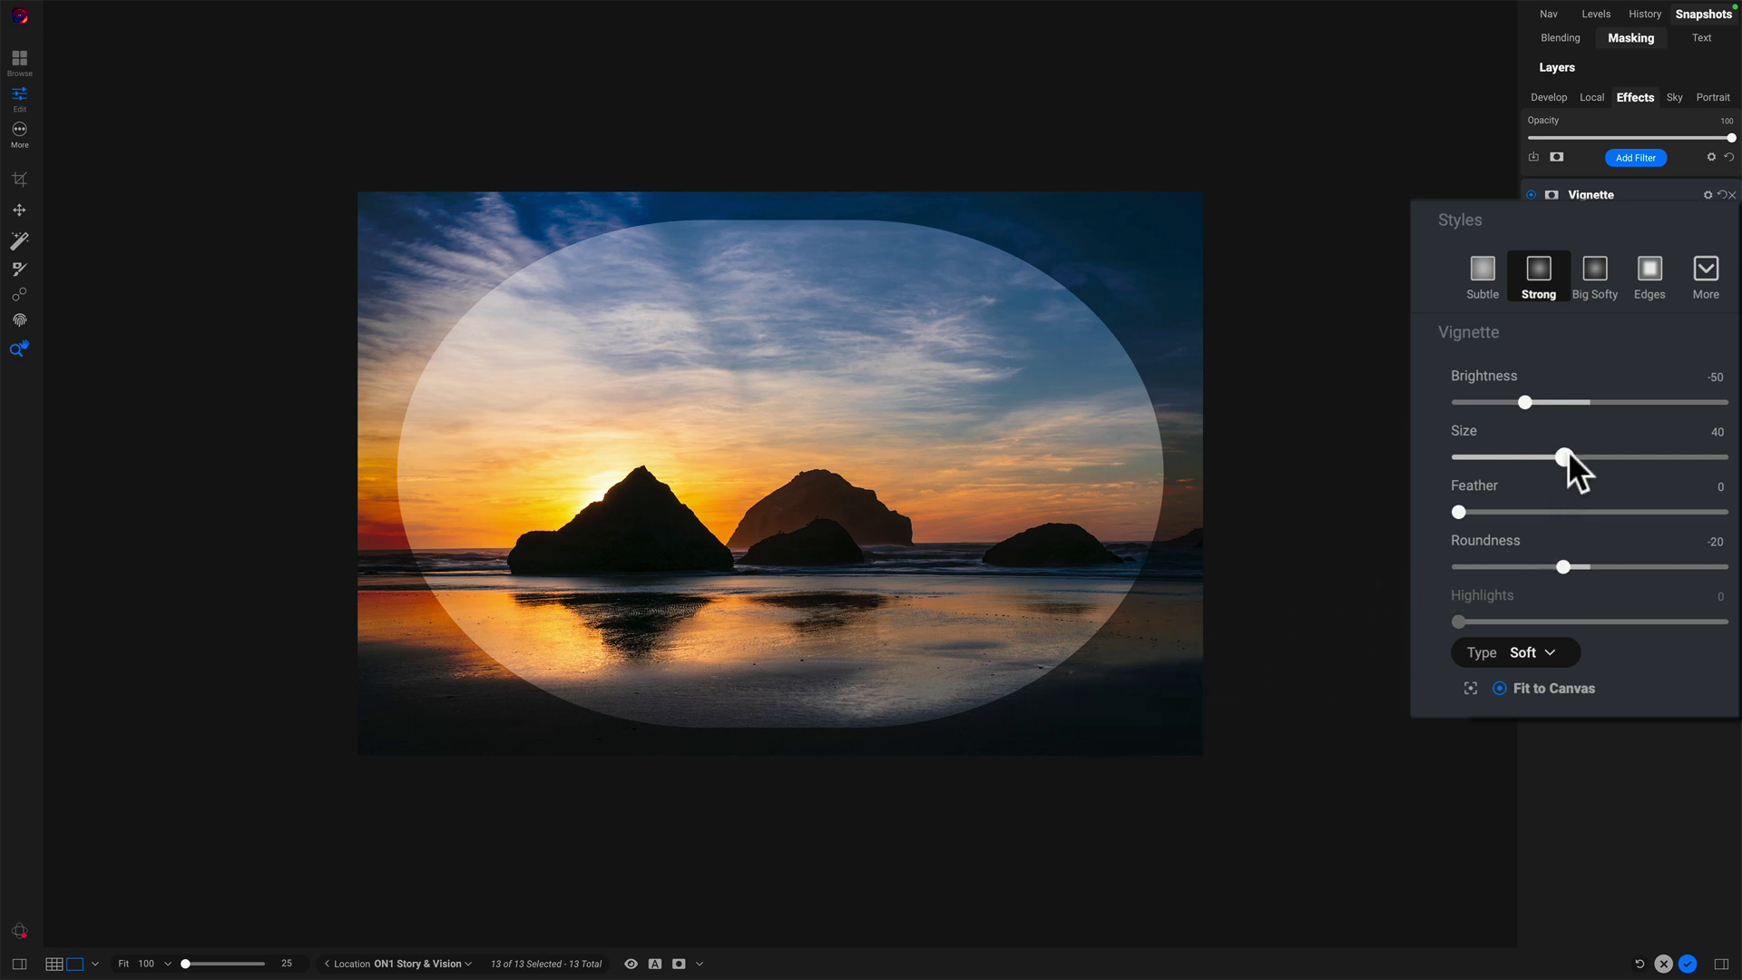
pyautogui.moveTo(1566, 457); pyautogui.dragTo(1624, 456)
pyautogui.moveTo(1565, 566)
pyautogui.mouseDown()
pyautogui.moveTo(1544, 566)
pyautogui.moveTo(1594, 567)
pyautogui.moveTo(1517, 566)
pyautogui.moveTo(1533, 566)
pyautogui.mouseUp()
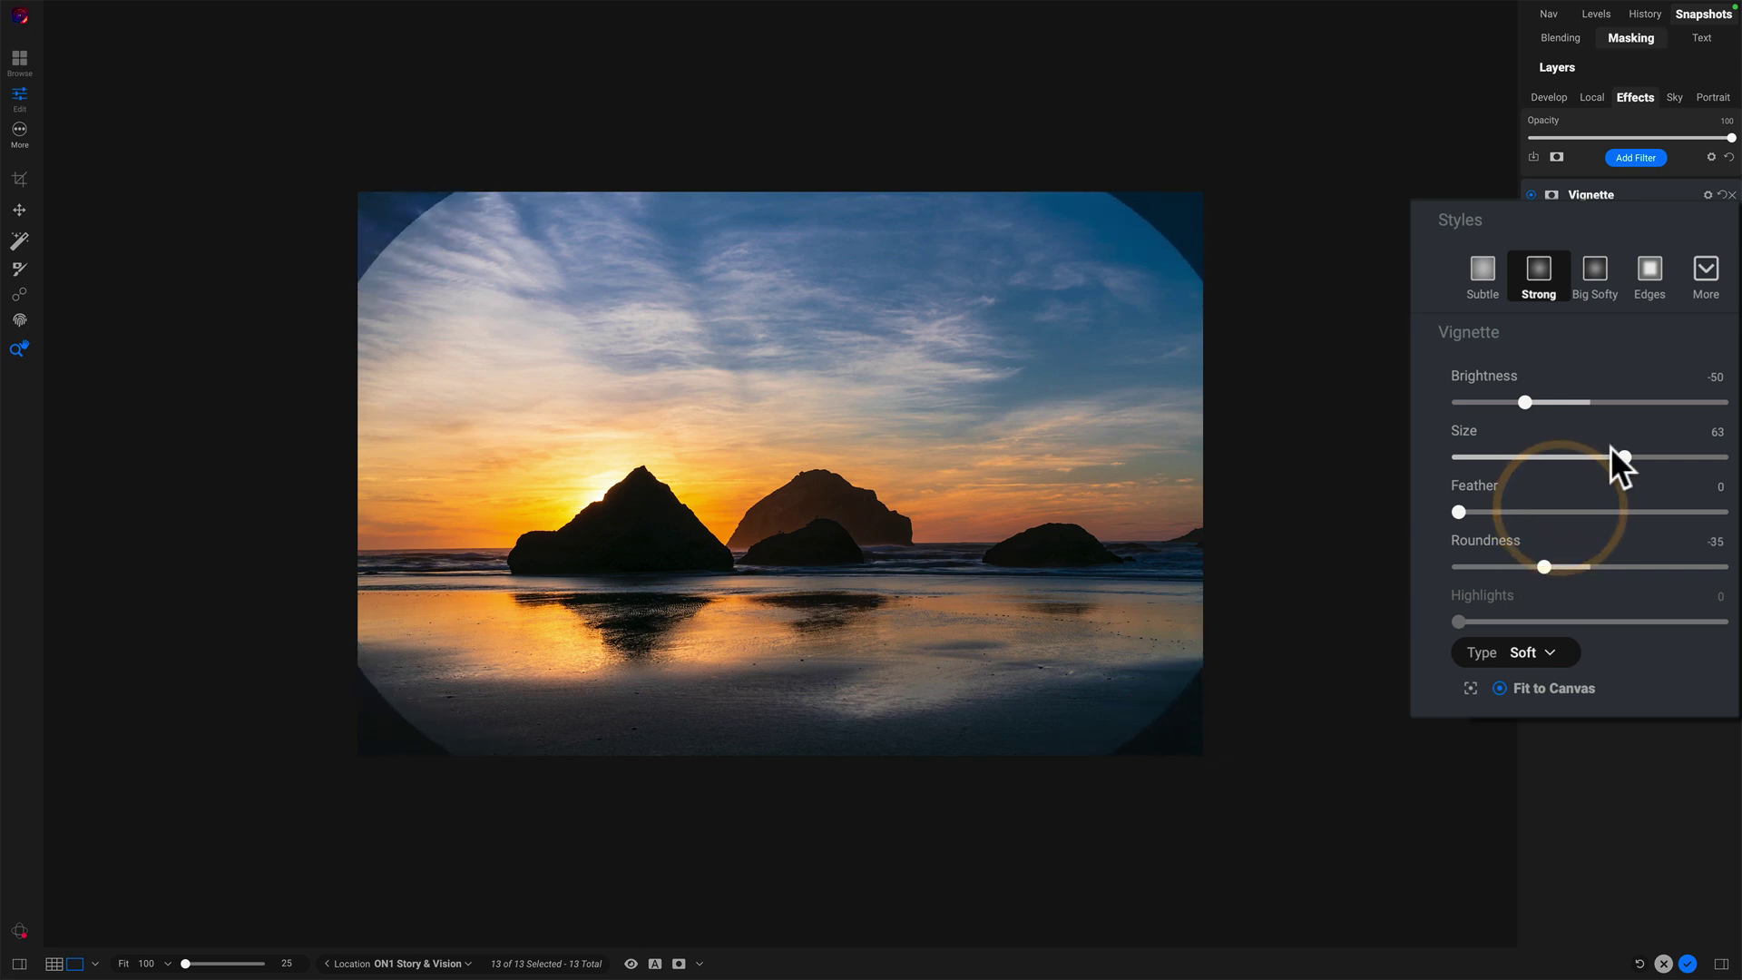
pyautogui.moveTo(1624, 456); pyautogui.dragTo(1594, 457)
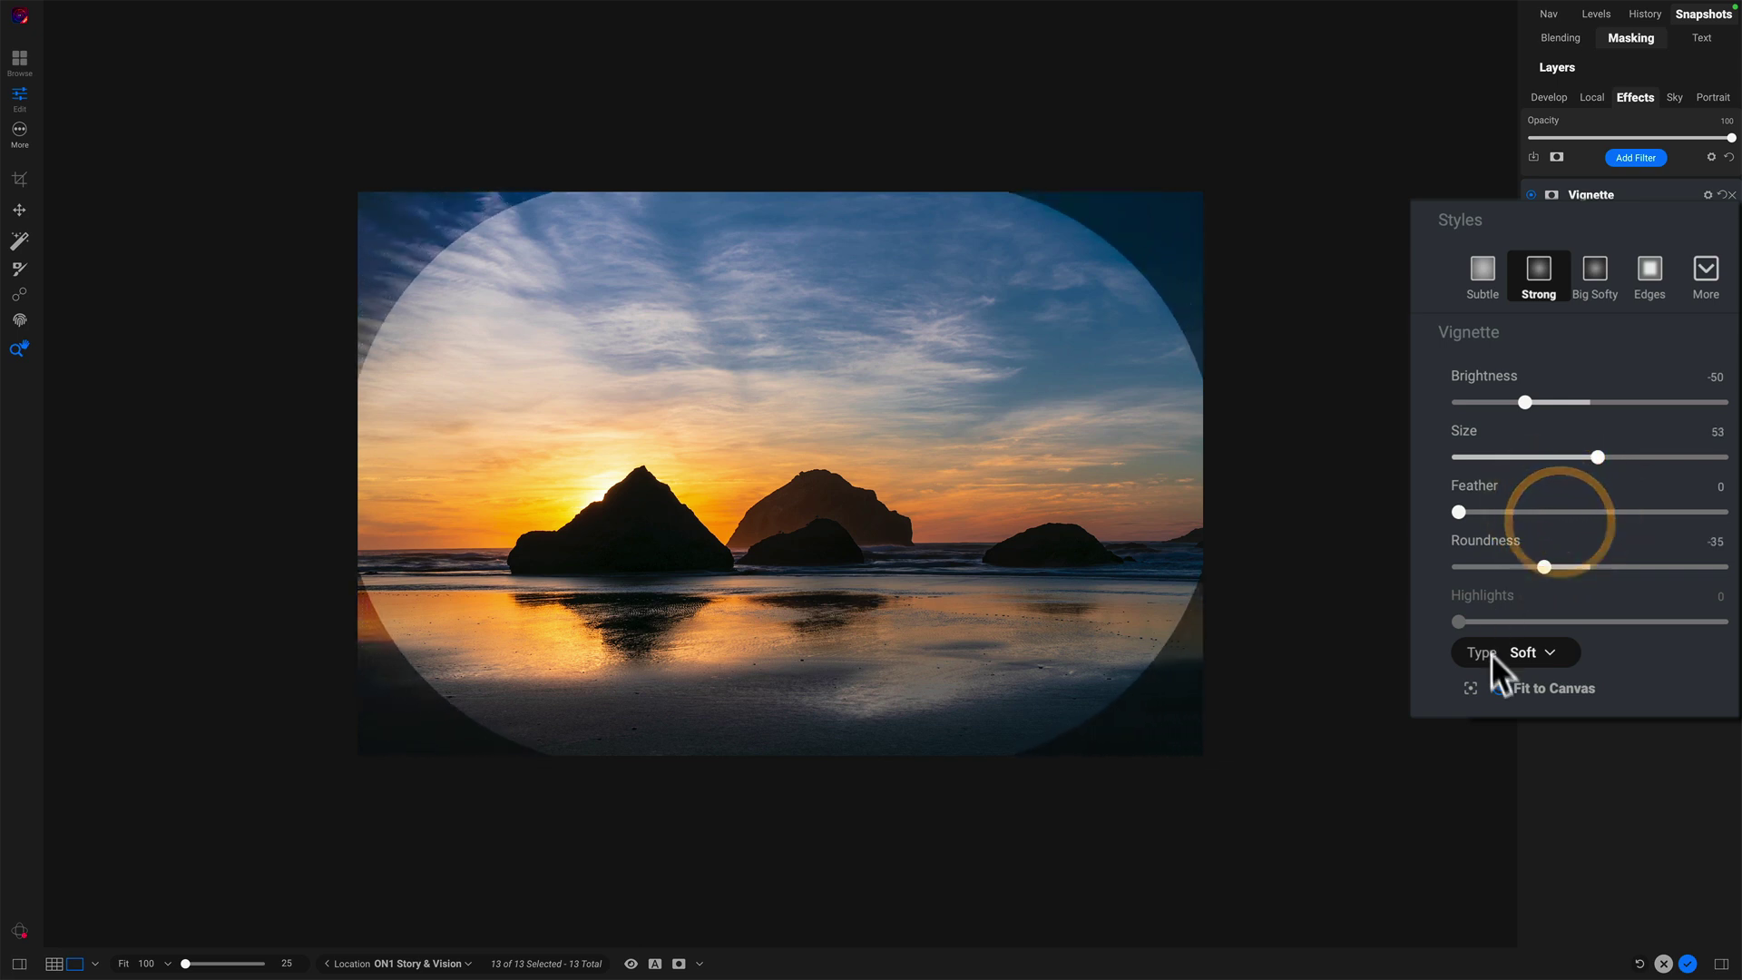
# Move the vignette centre up onto the sky.
pyautogui.click(1470, 687)
pyautogui.click(757, 627)
pyautogui.moveTo(757, 627); pyautogui.dragTo(789, 472)
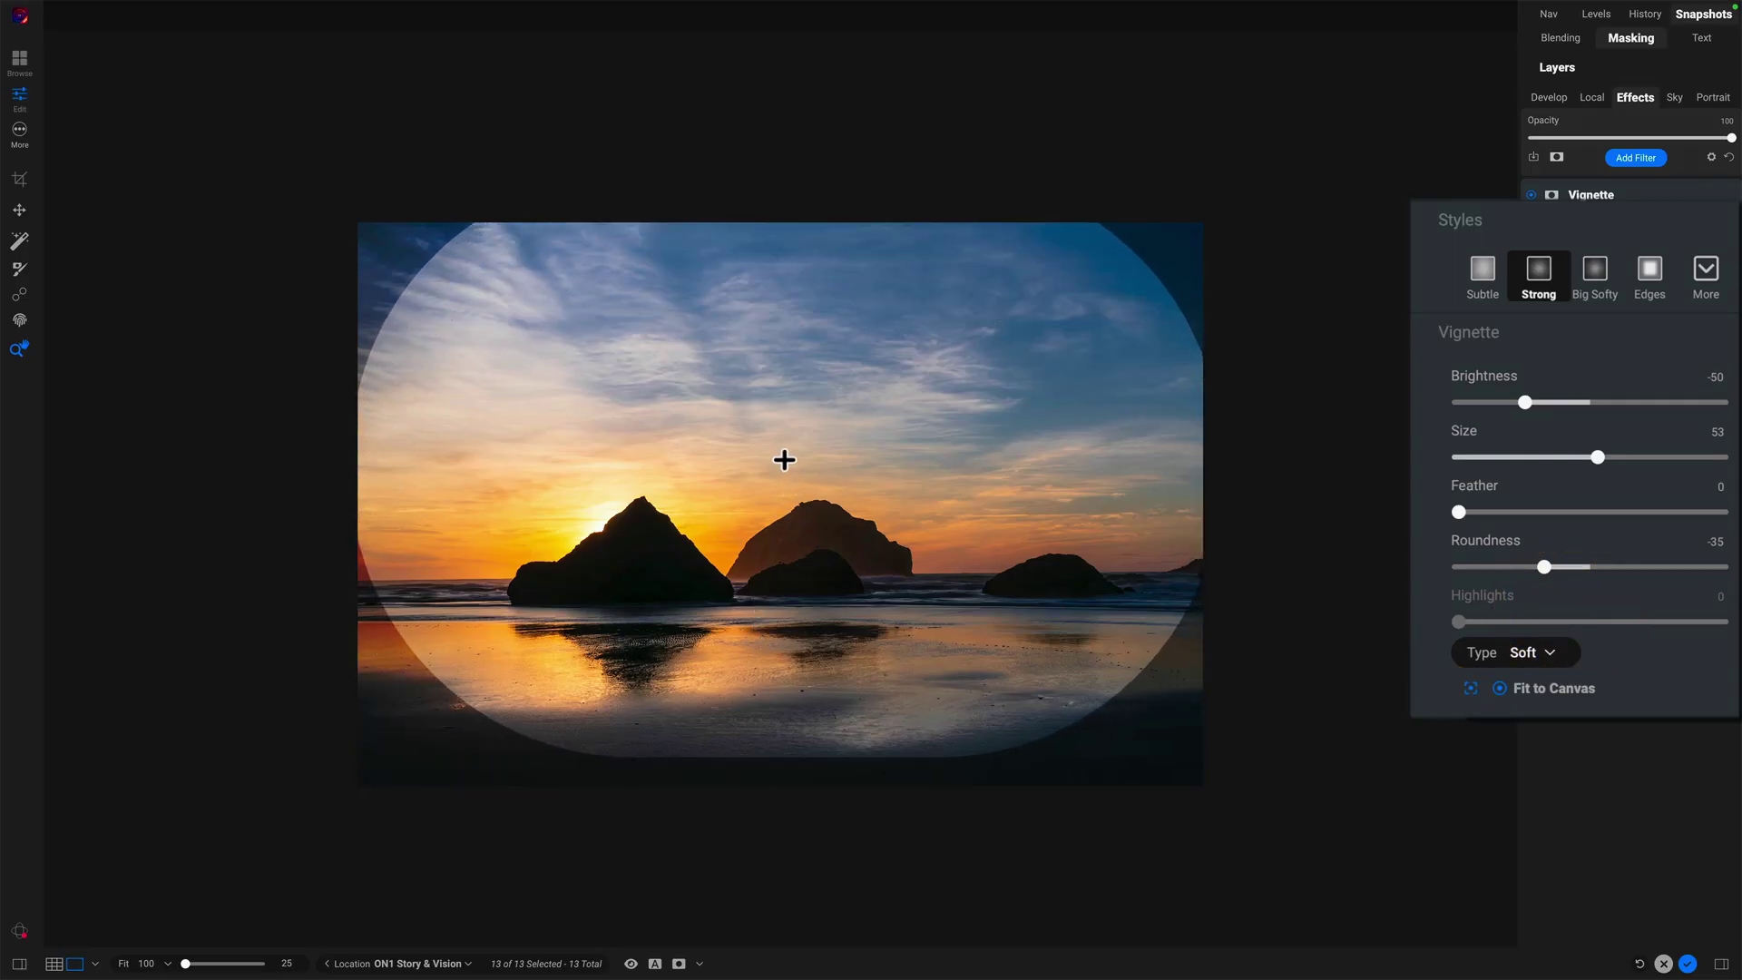
pyautogui.click(789, 471)
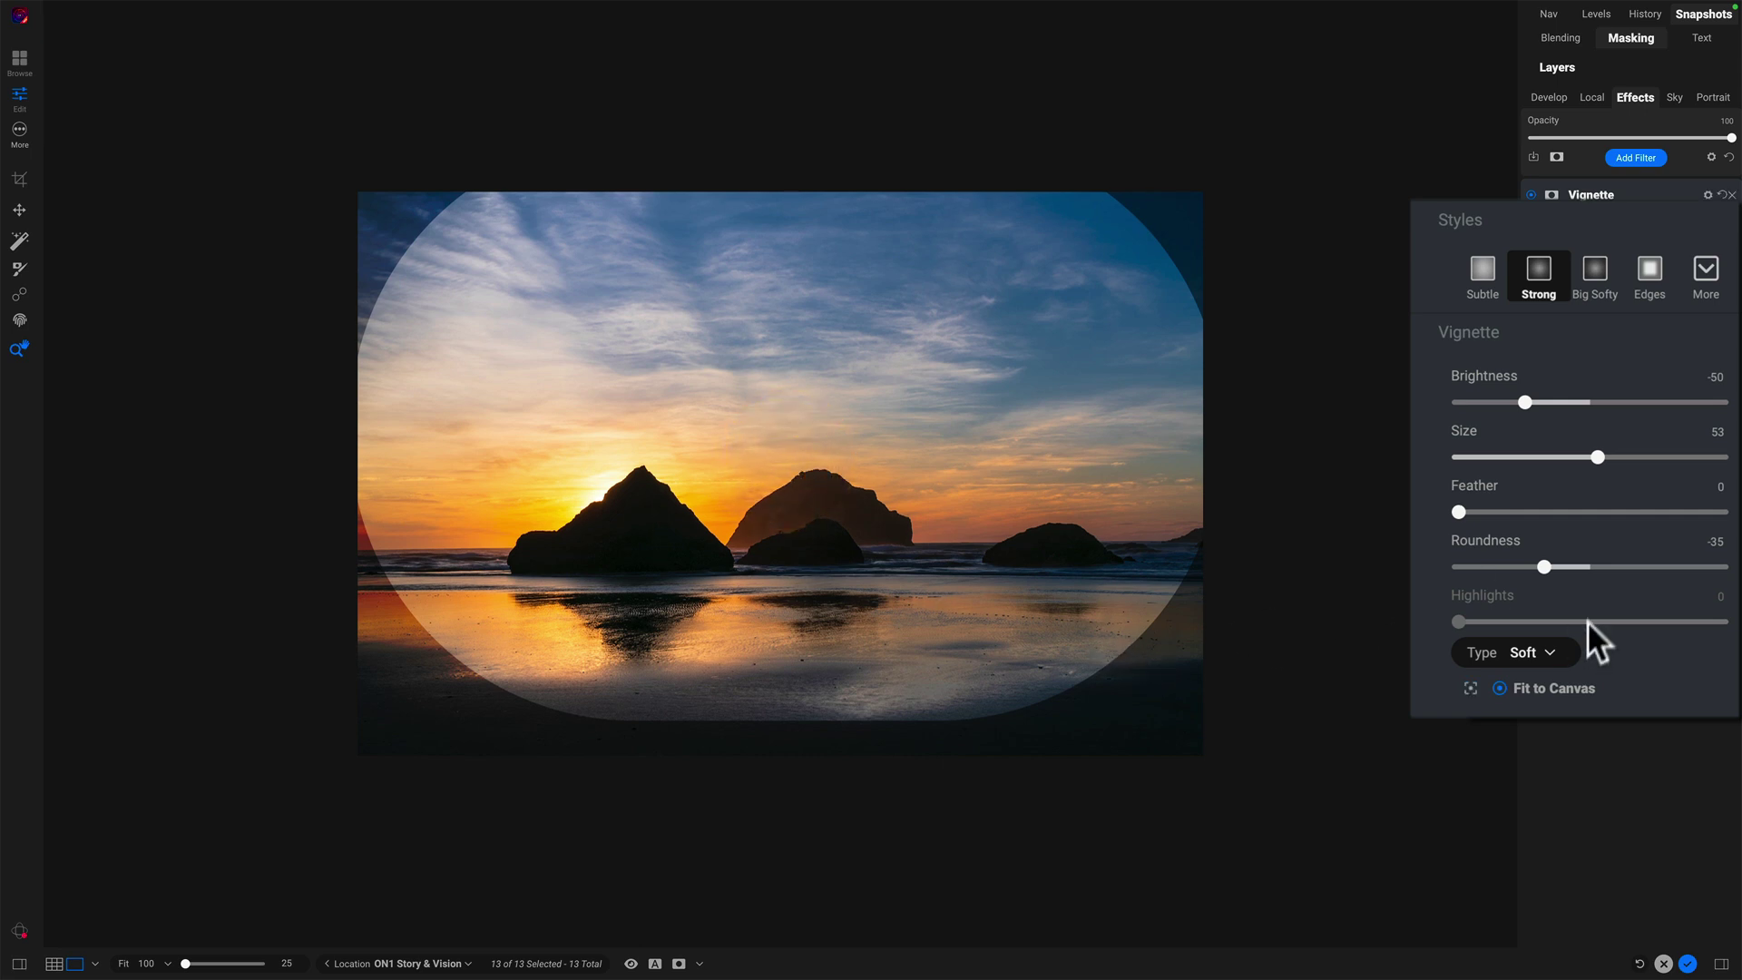
# Enlarge the vignette to size 66, reset roundness to 0, and move its centre higher.
pyautogui.moveTo(1545, 562); pyautogui.dragTo(1566, 562)
pyautogui.moveTo(1599, 454); pyautogui.dragTo(1631, 455)
pyautogui.moveTo(1568, 568)
pyautogui.mouseDown()
pyautogui.moveTo(1610, 563)
pyautogui.moveTo(1593, 562)
pyautogui.mouseUp()
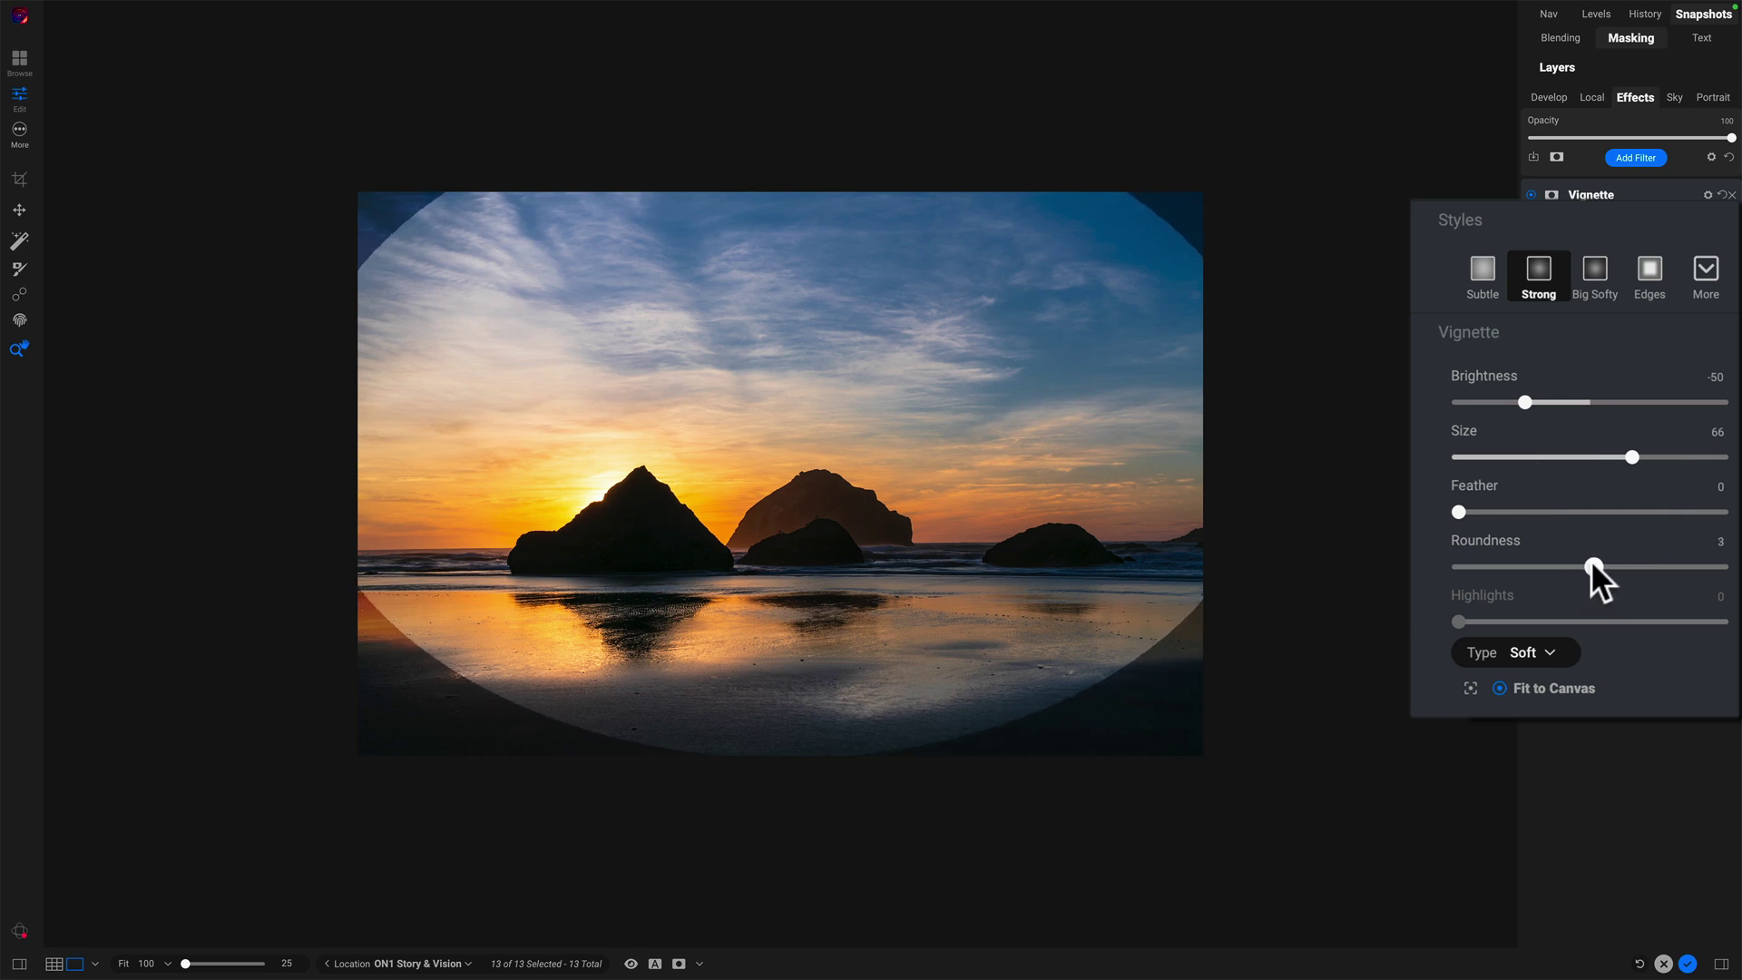
pyautogui.doubleClick(1472, 539)
pyautogui.click(1470, 690)
pyautogui.moveTo(739, 630); pyautogui.dragTo(778, 426)
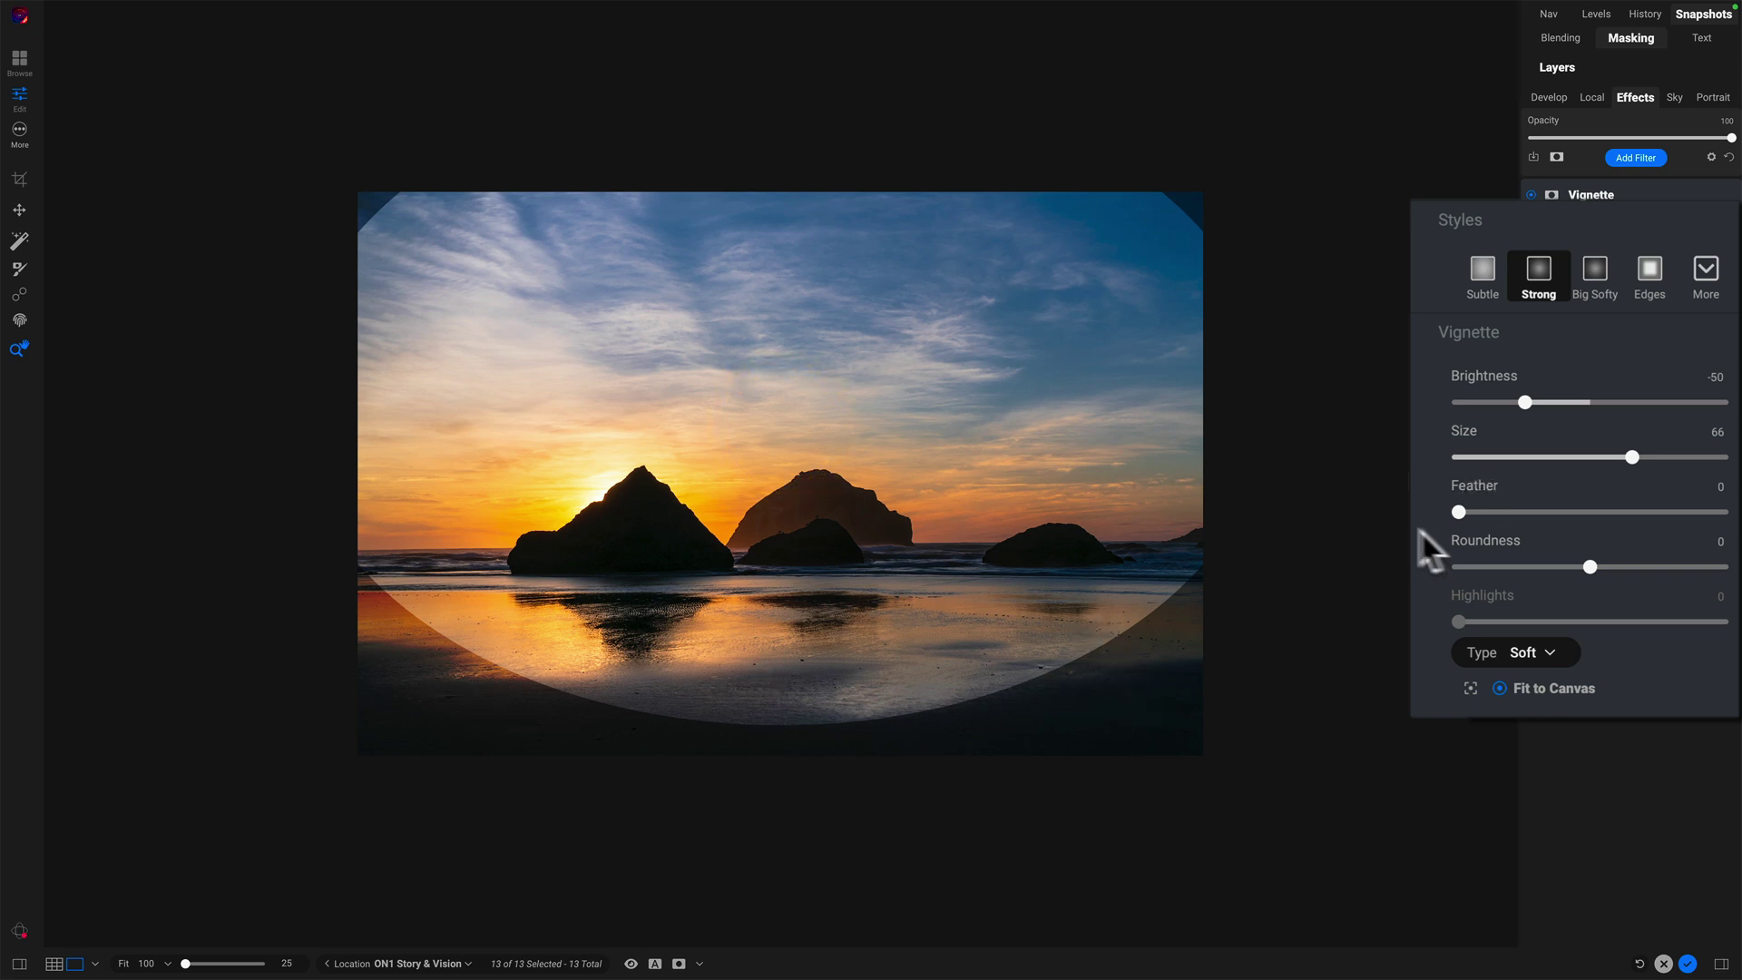
# Set vignette feather to 15, shift its centre further up, and ease brightness to -25.
pyautogui.moveTo(1467, 510); pyautogui.dragTo(1497, 510)
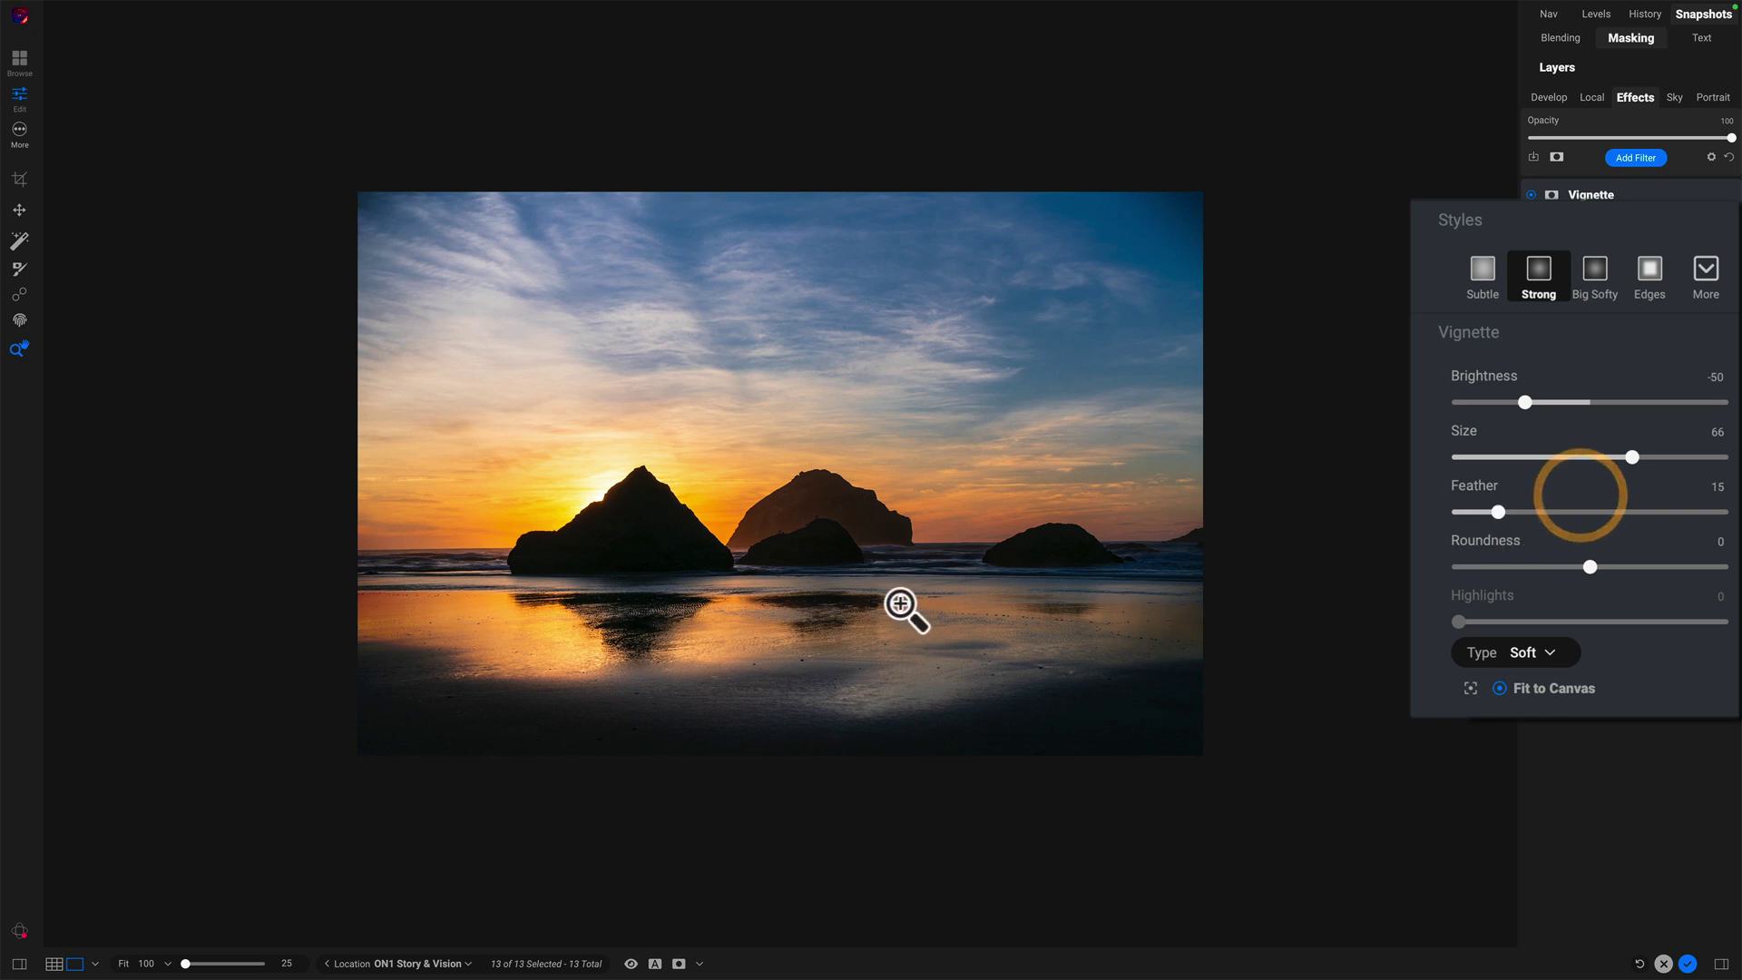
pyautogui.click(1479, 687)
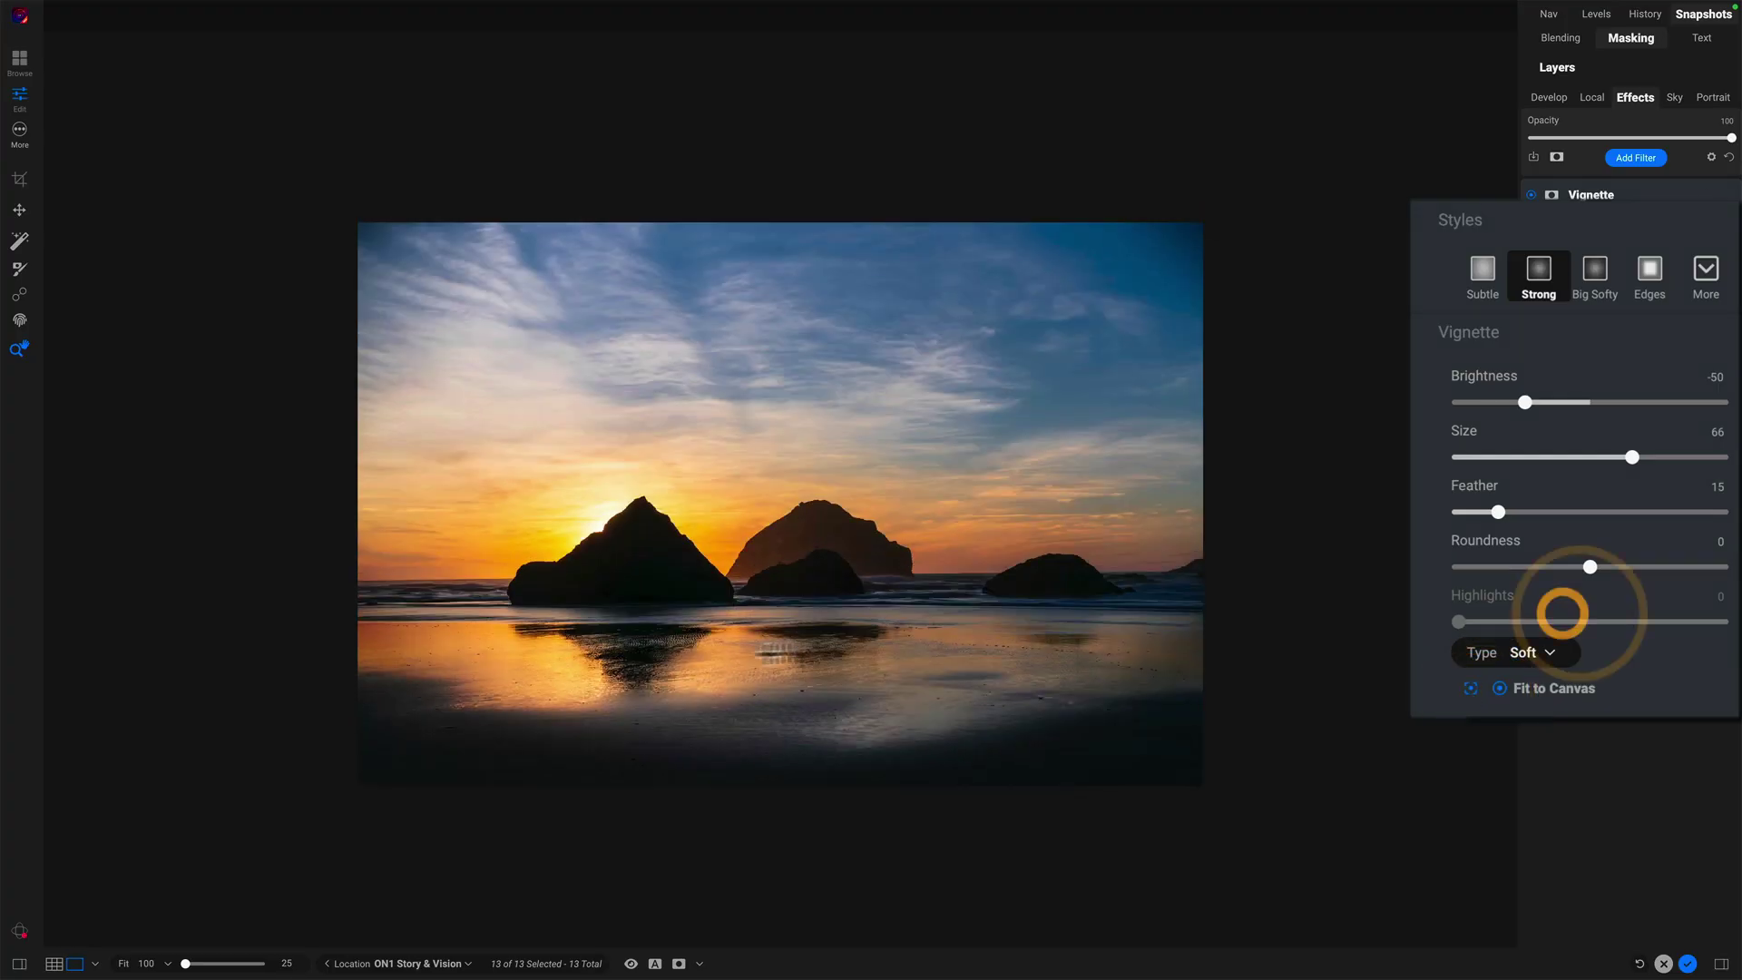
pyautogui.moveTo(754, 635); pyautogui.dragTo(768, 497)
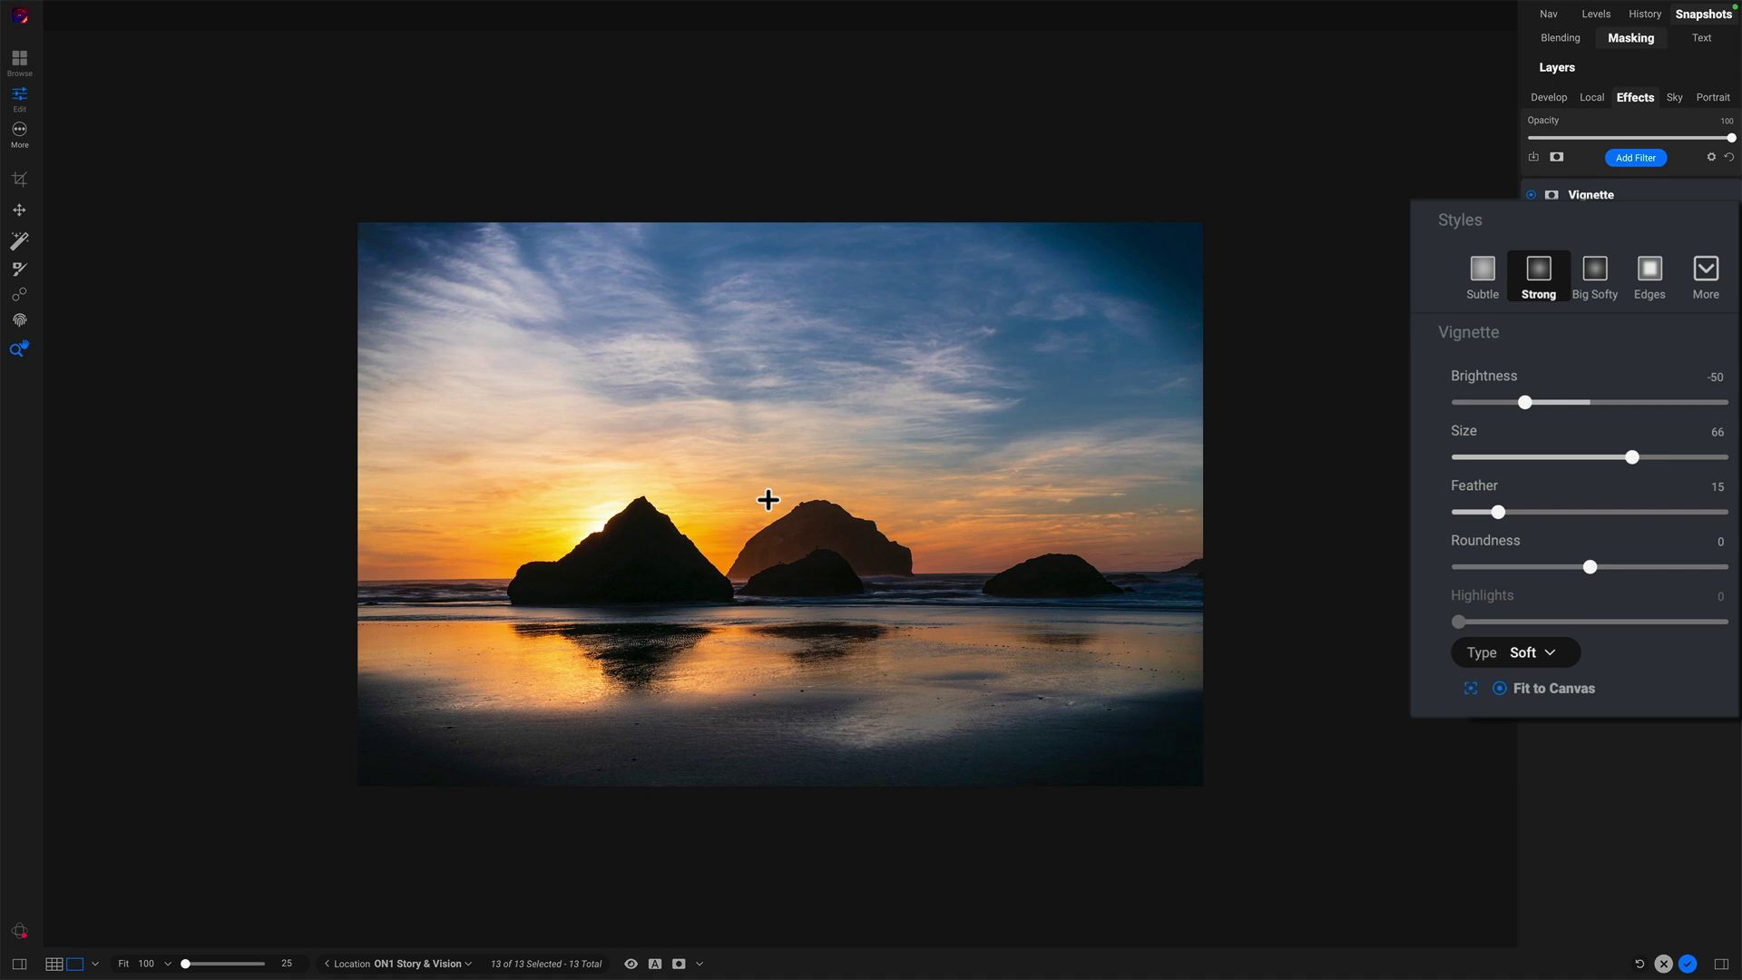
pyautogui.click(1214, 466)
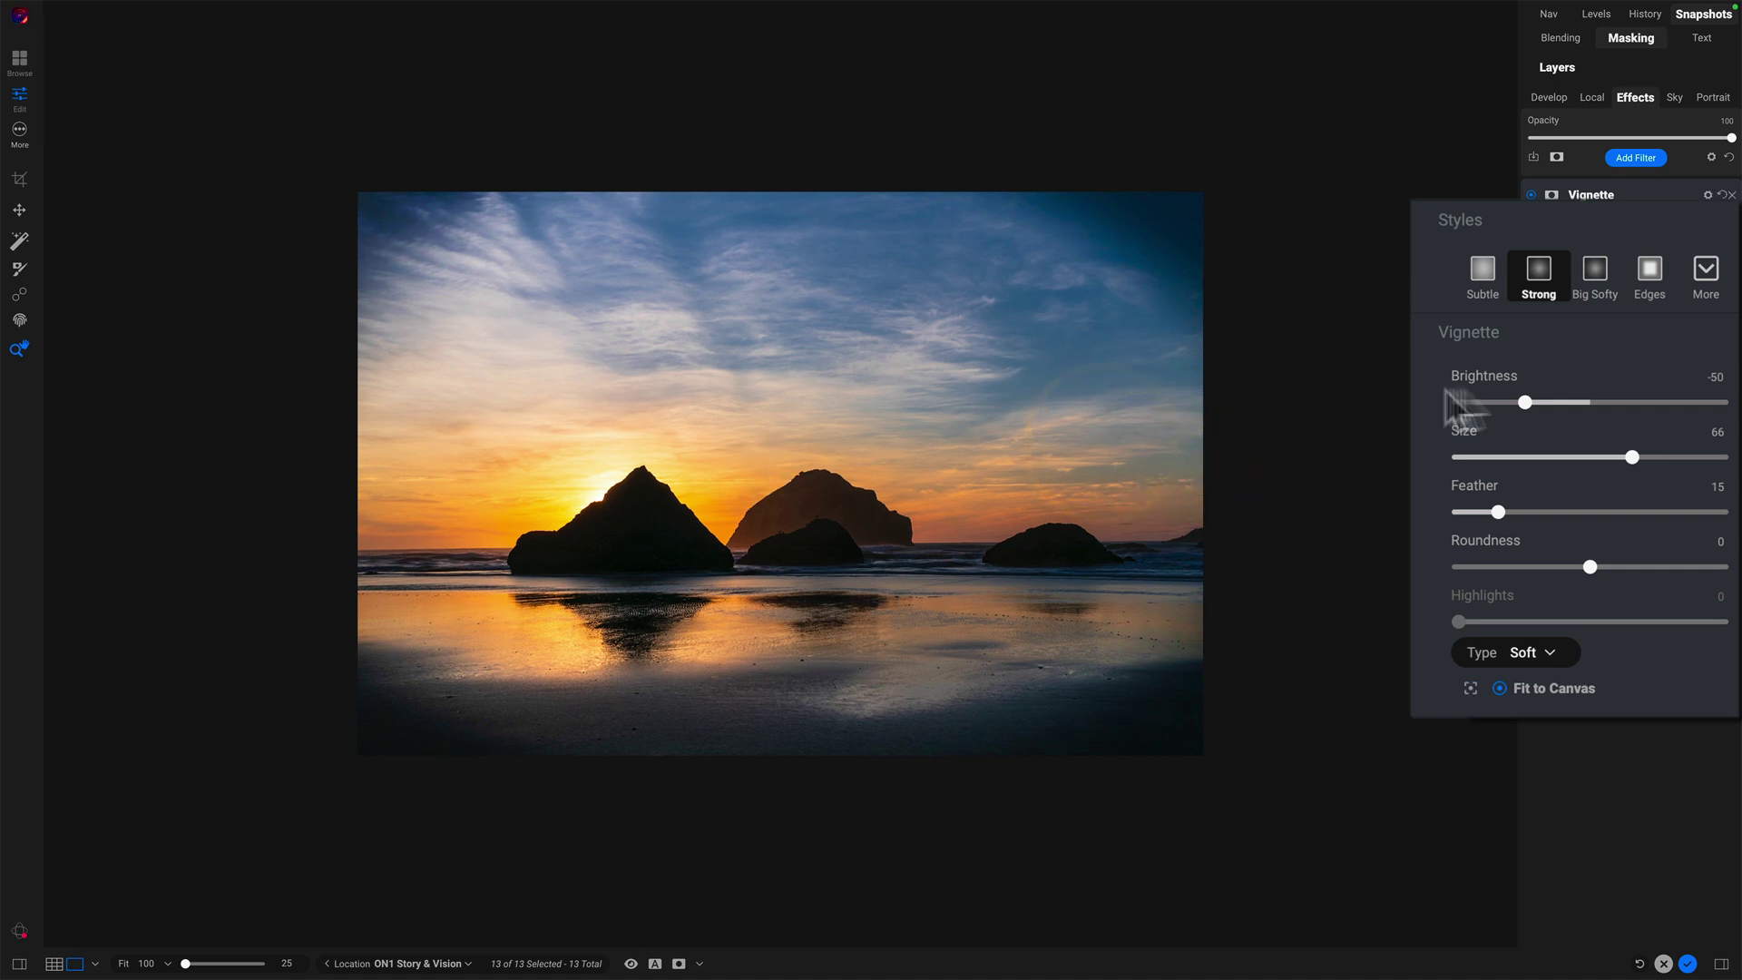
pyautogui.moveTo(1525, 402); pyautogui.dragTo(1540, 402)
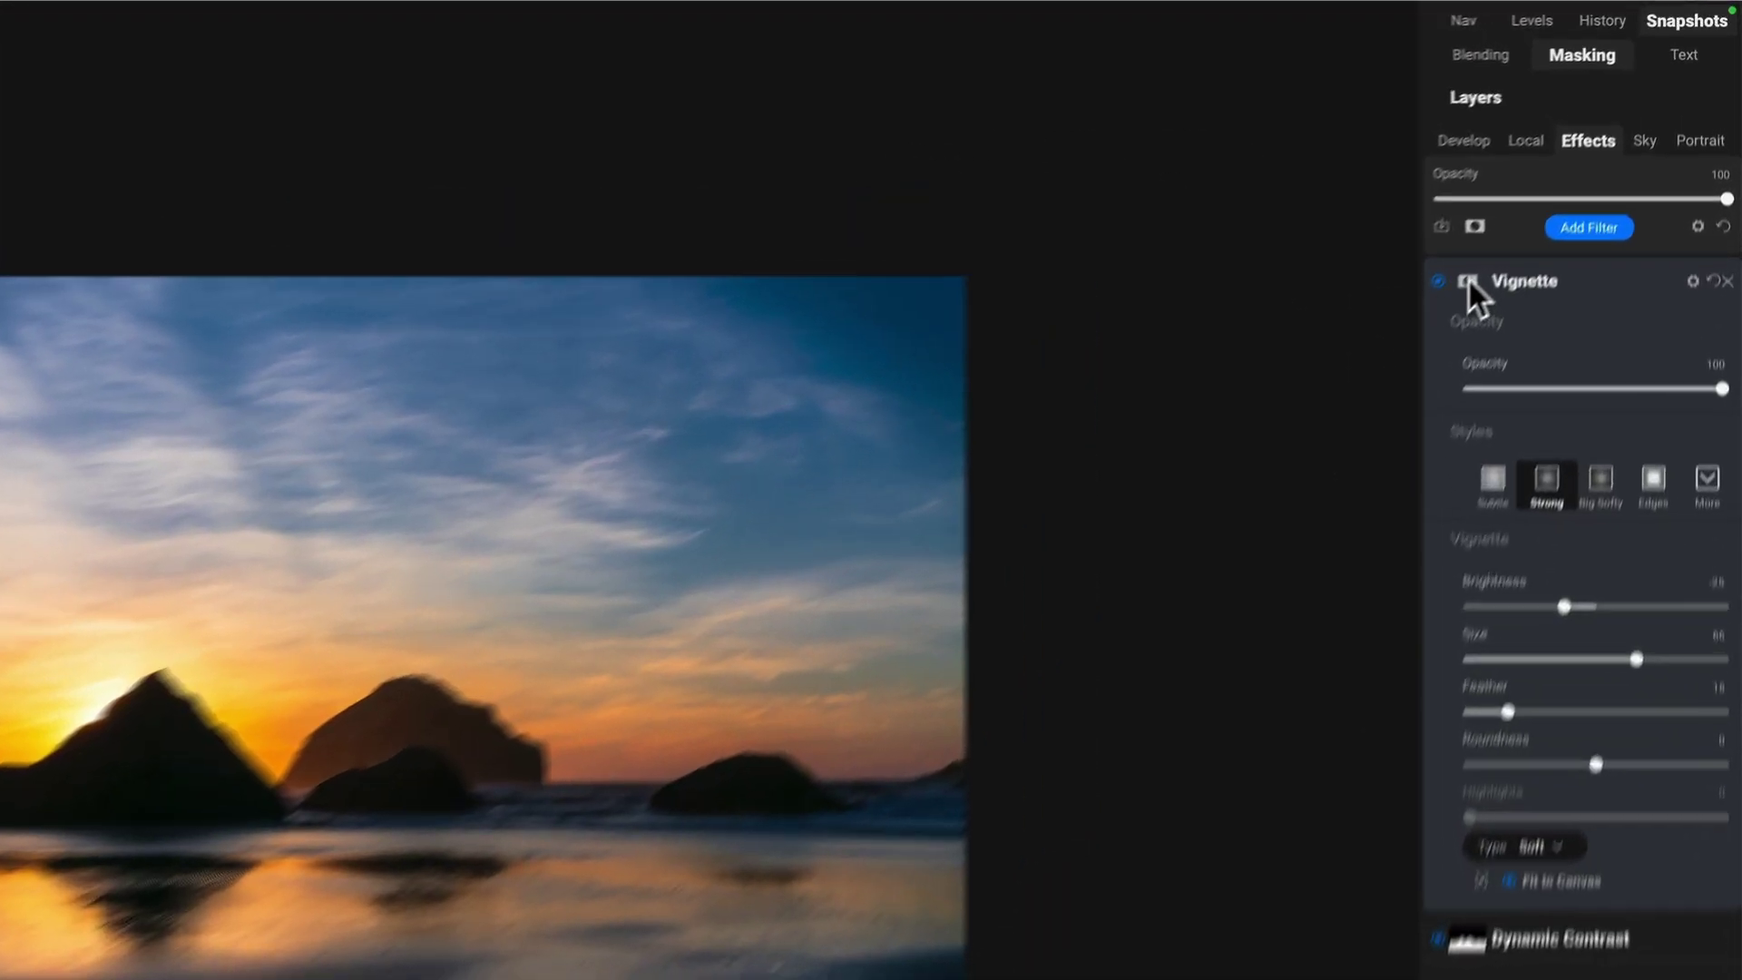
# Mask the Vignette with a Linear Top gradient placed at the horizon and nudged down.
pyautogui.click(1467, 281)
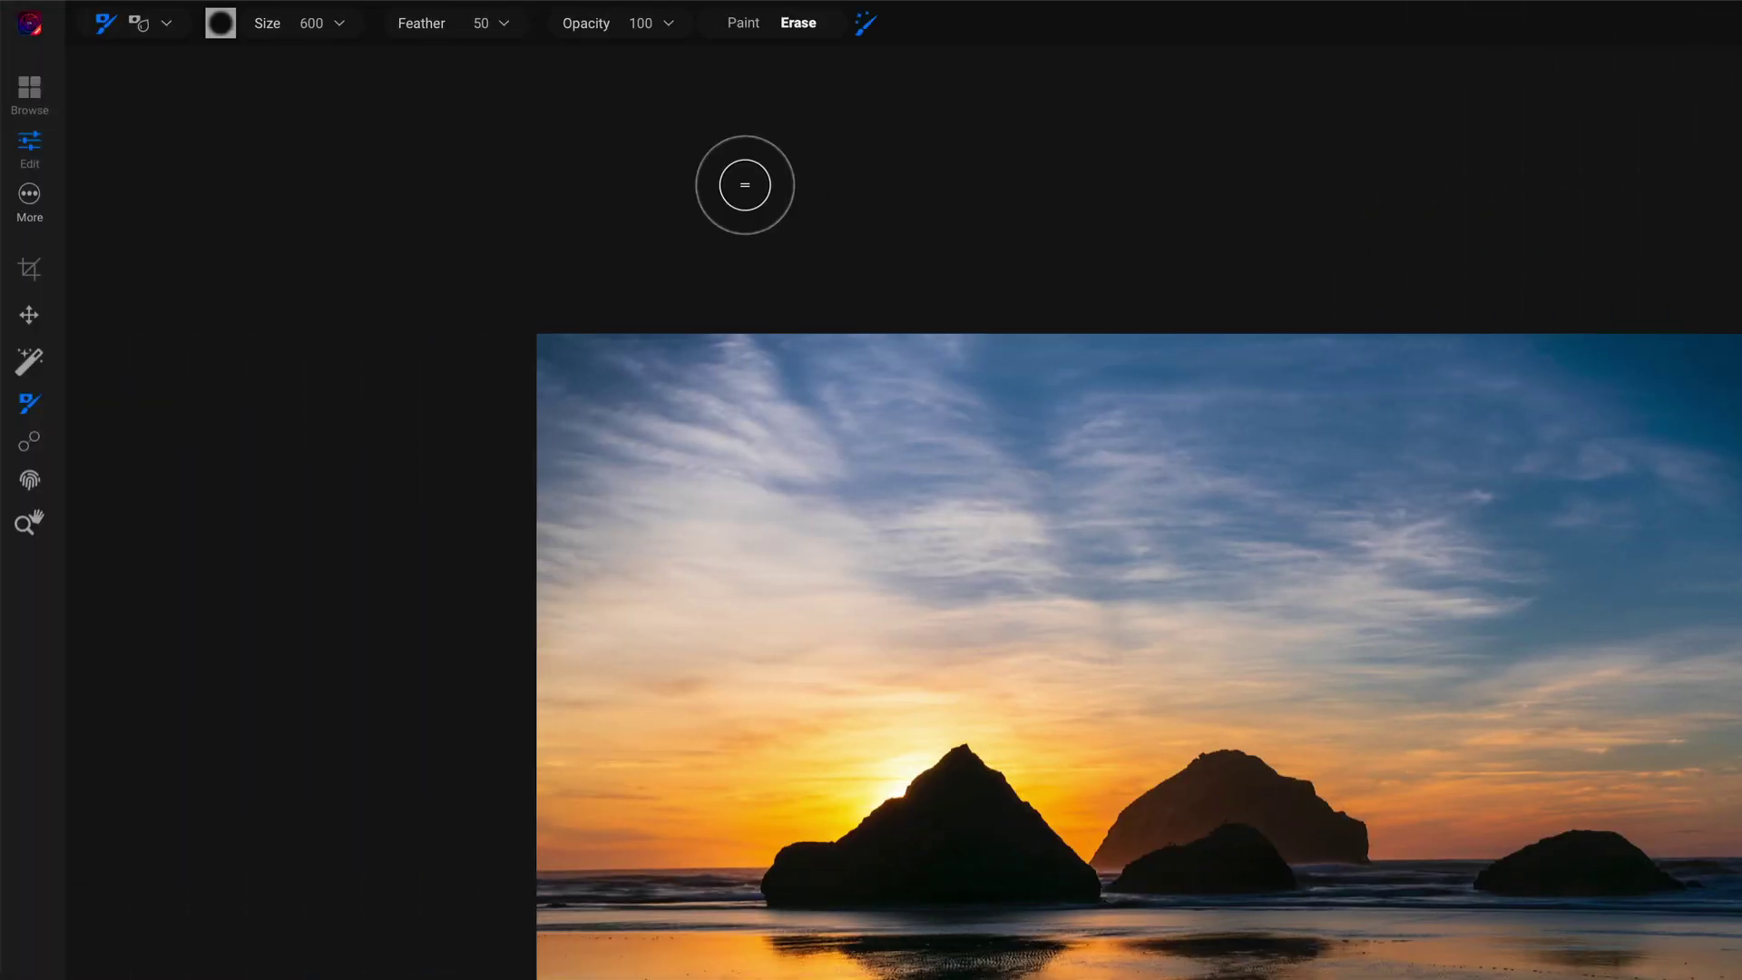
pyautogui.click(167, 21)
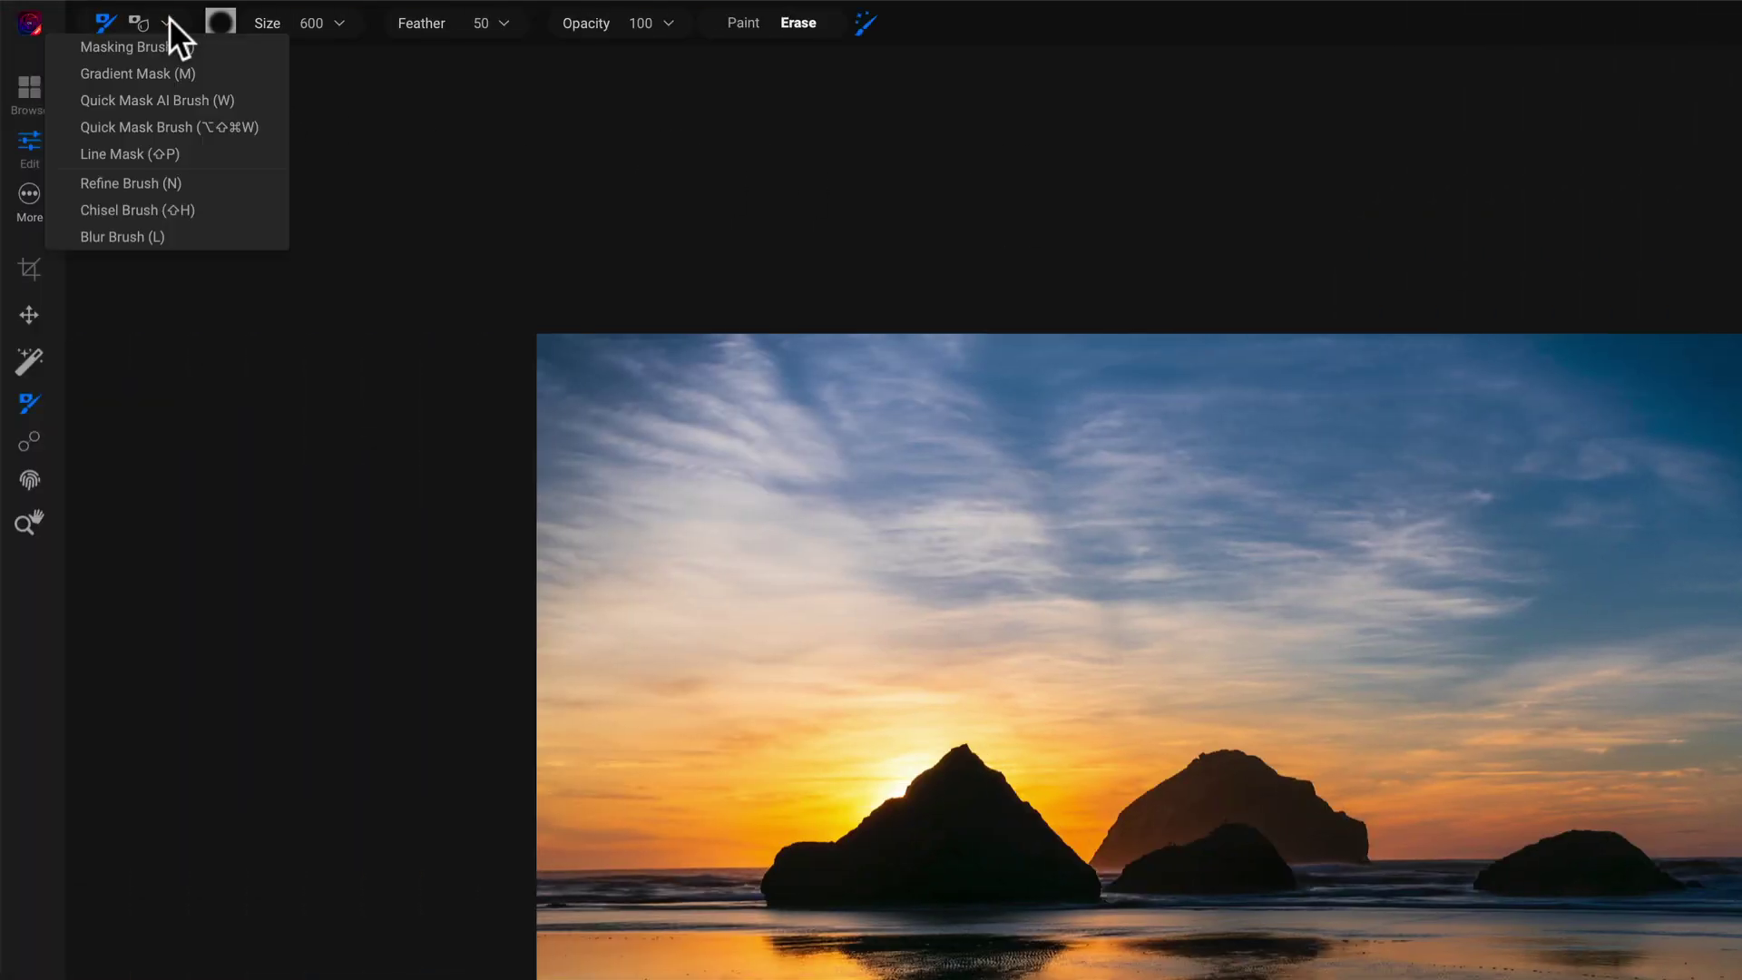
pyautogui.click(166, 73)
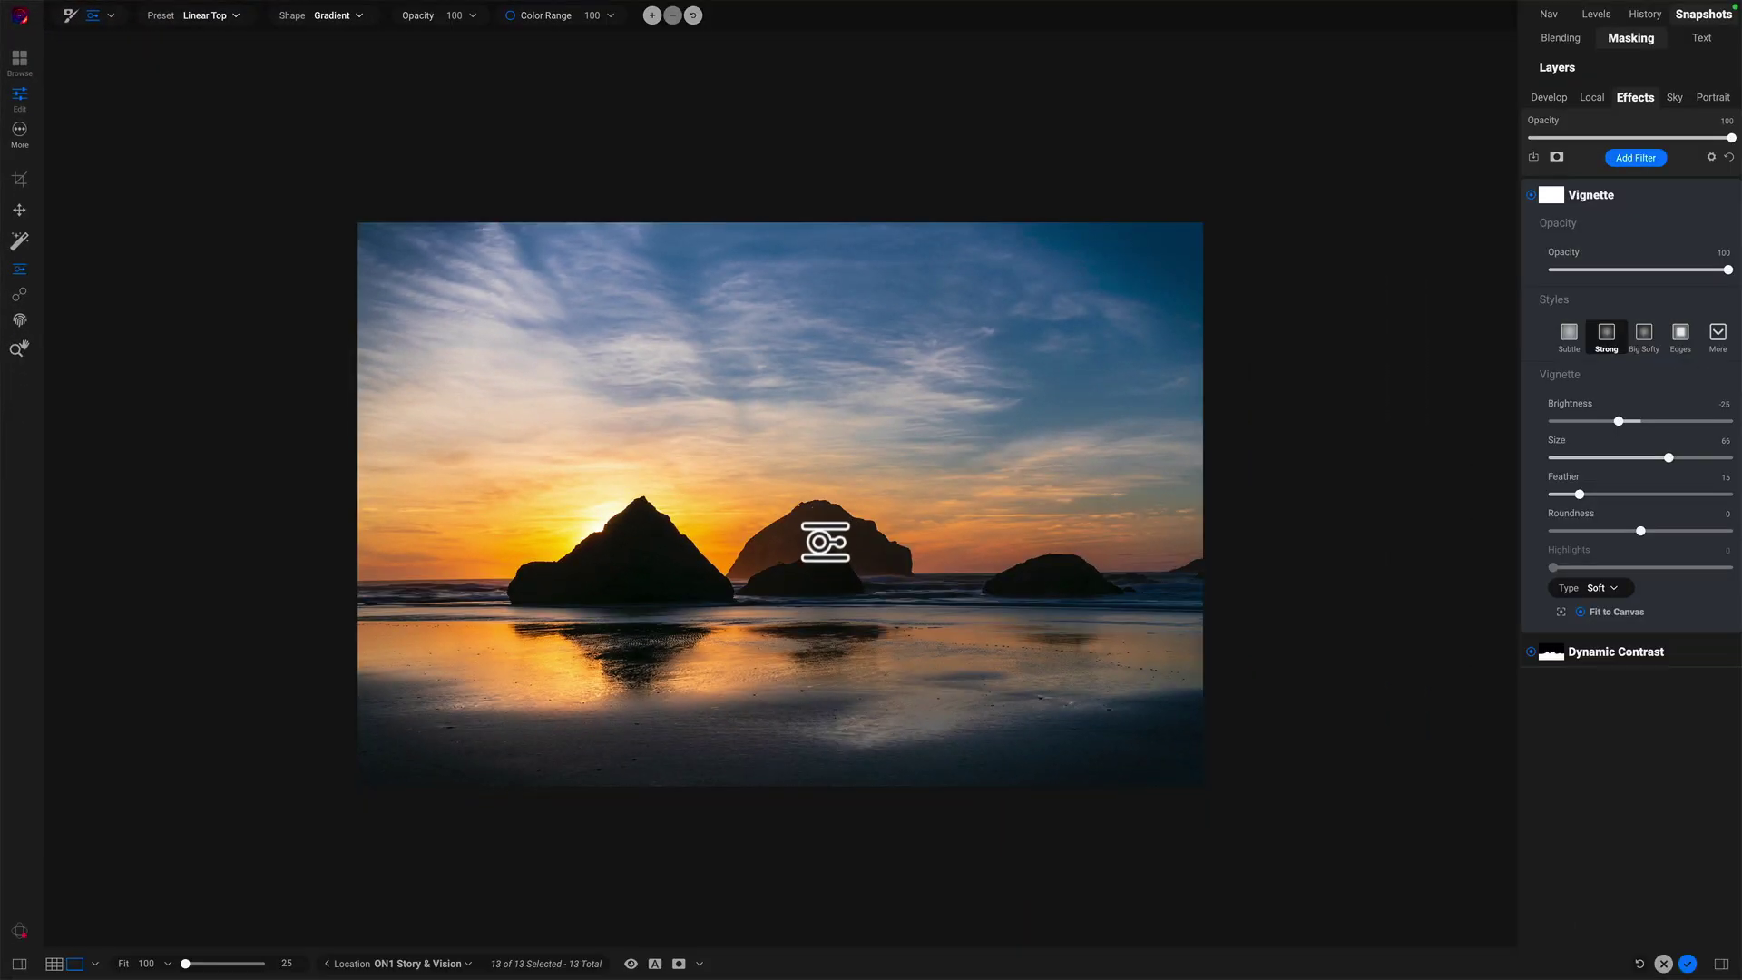
pyautogui.click(825, 544)
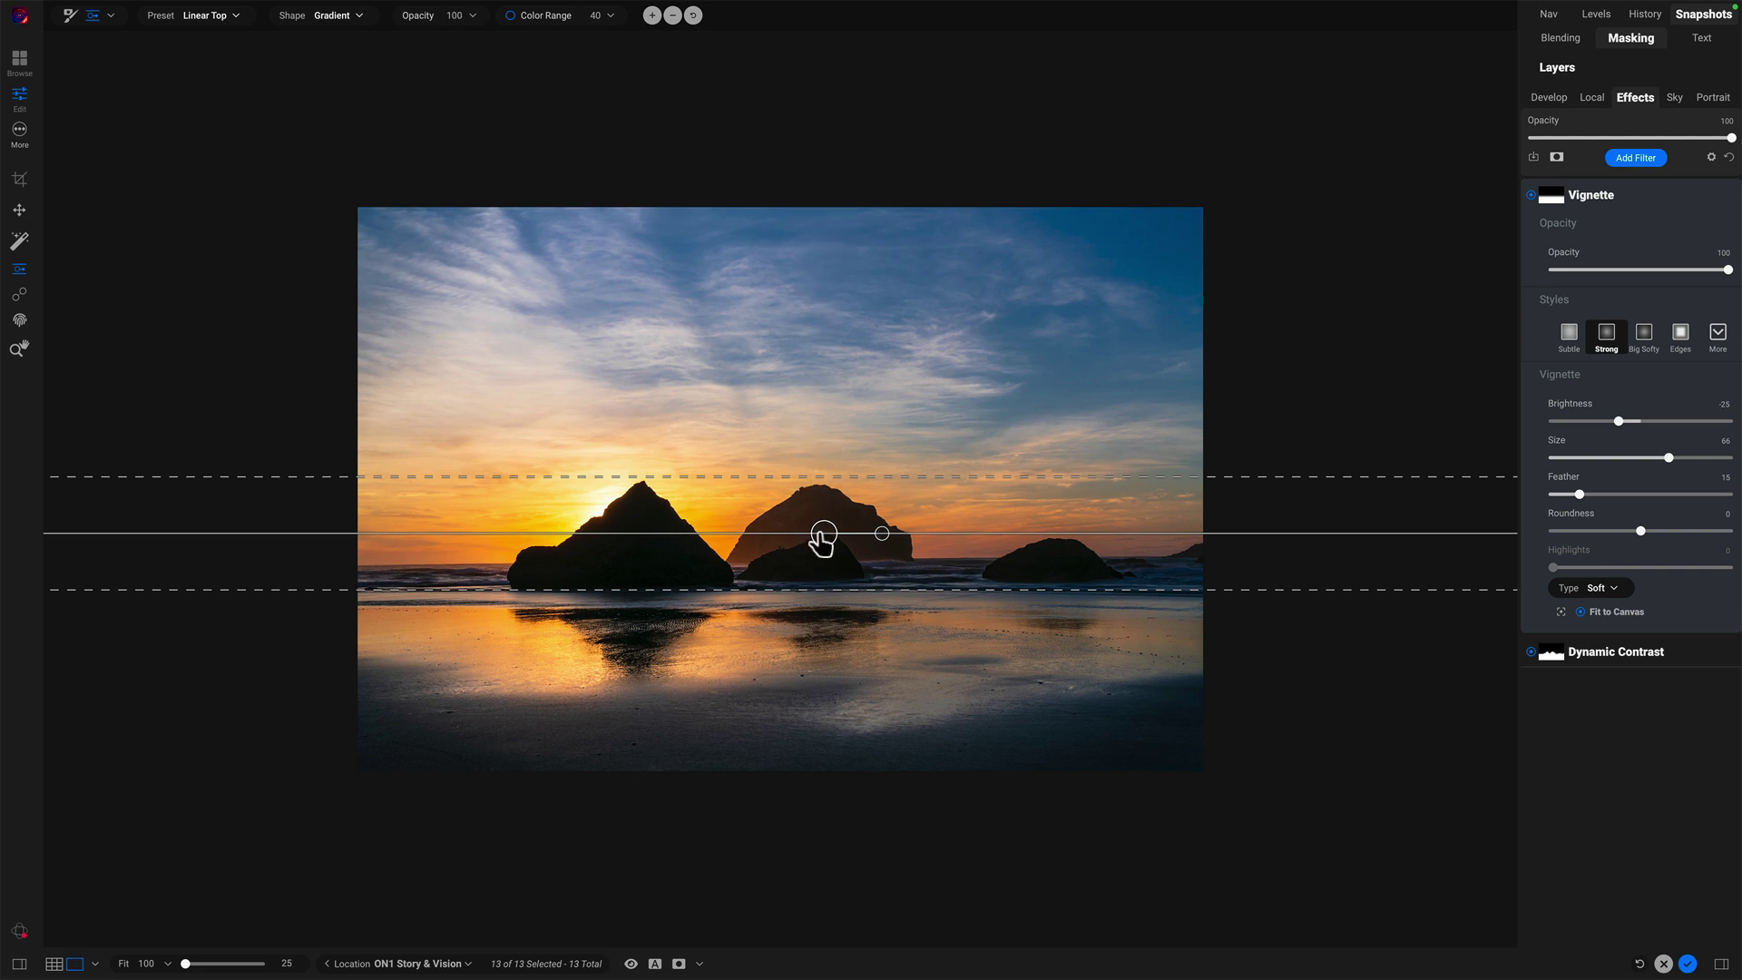
pyautogui.moveTo(822, 542); pyautogui.dragTo(816, 568)
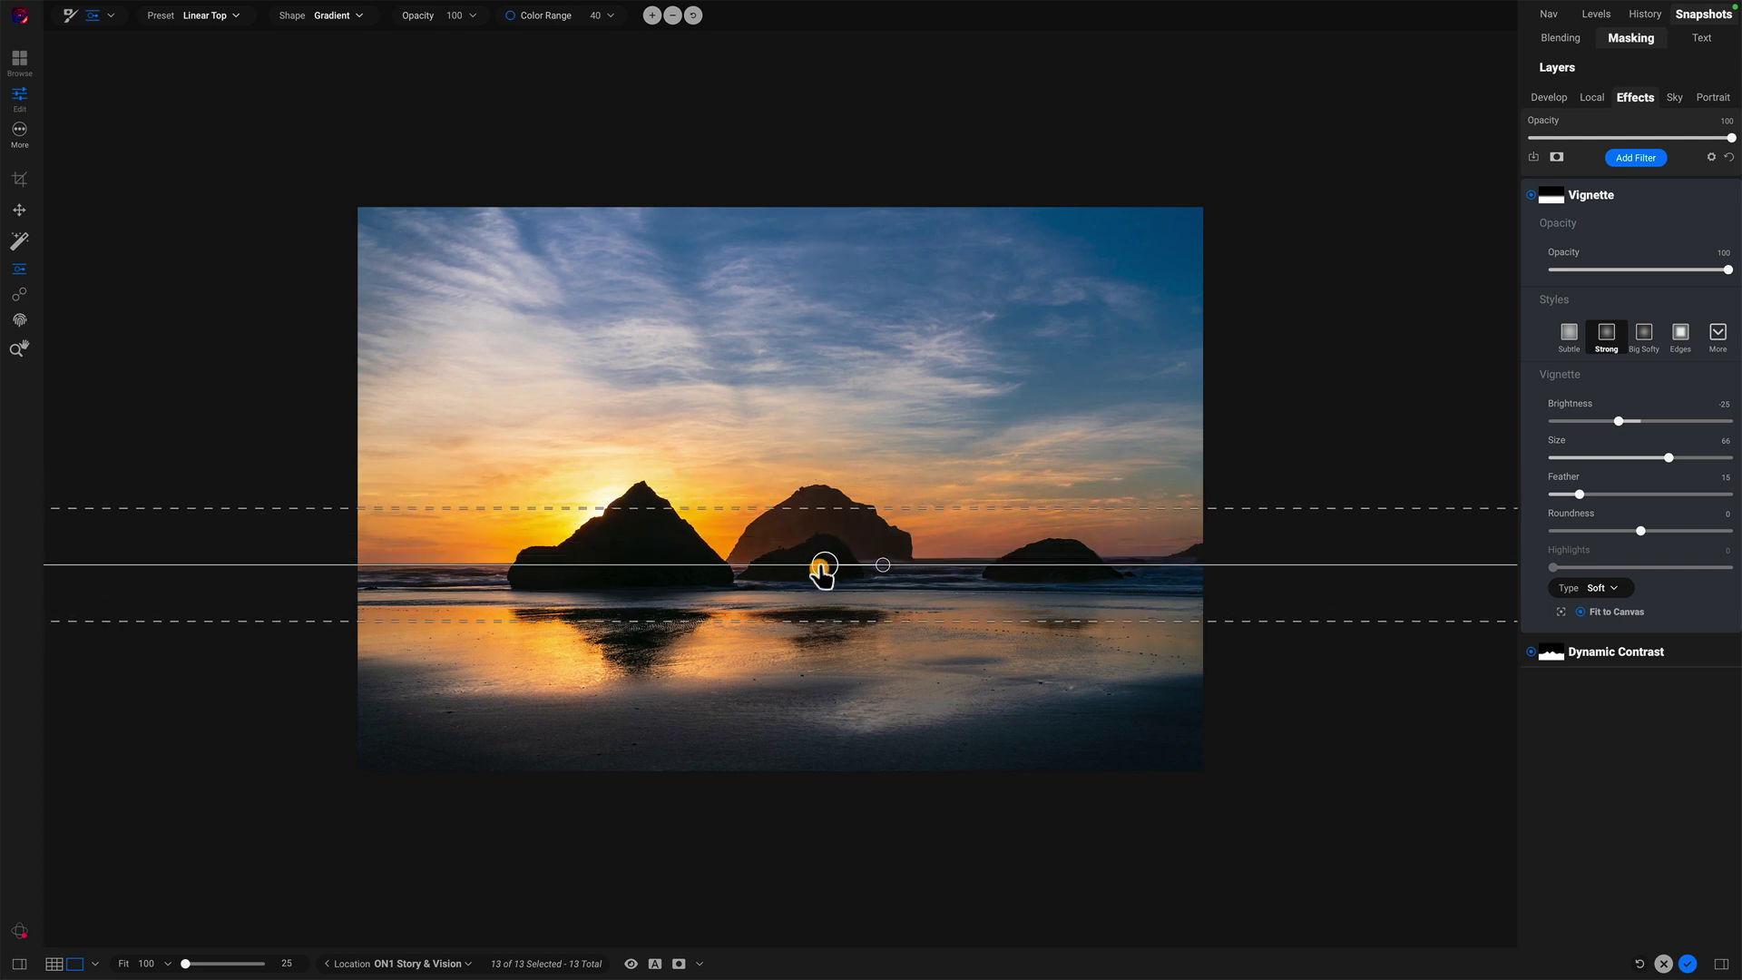
# Toggle the Vignette off and on to compare before and after, leaving it on.
pyautogui.click(1530, 194)
pyautogui.click(1530, 194)
pyautogui.click(1530, 194)
pyautogui.click(1529, 194)
pyautogui.click(1530, 194)
pyautogui.click(1530, 194)
pyautogui.click(1529, 194)
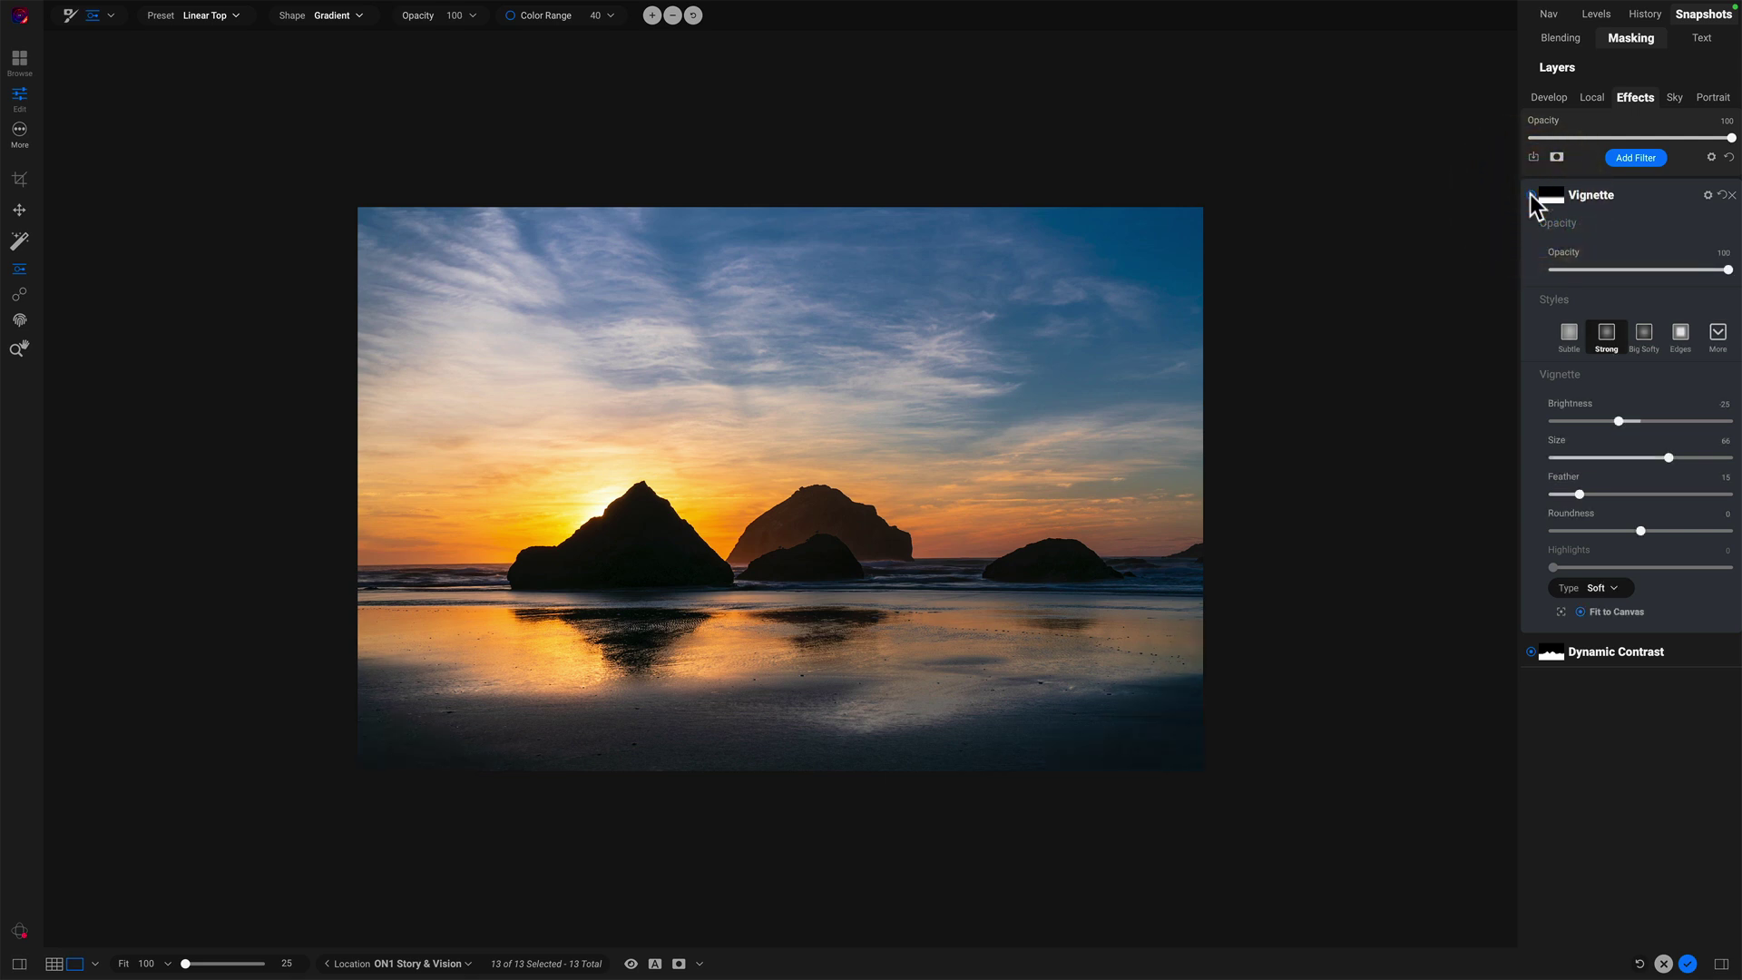